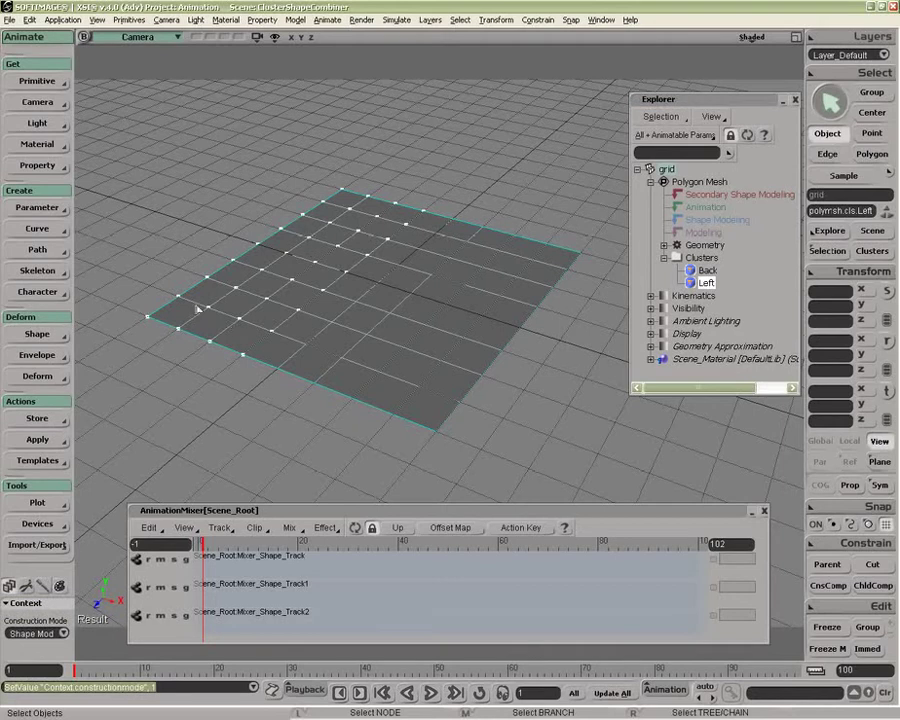
Raise the grid's Left cluster by setting its Y position to 2, keeping that cluster selected
{"action": "left_click", "coordinate": [824, 404]}
{"action": "type", "text": "2"}
{"action": "key", "text": "Return"}
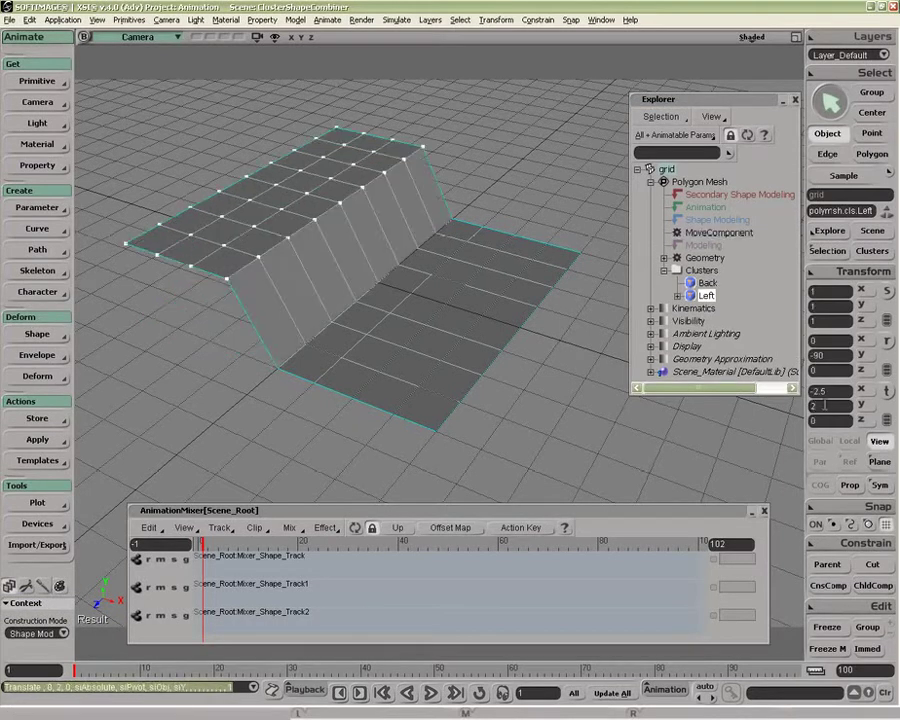
{"action": "left_click", "coordinate": [712, 233]}
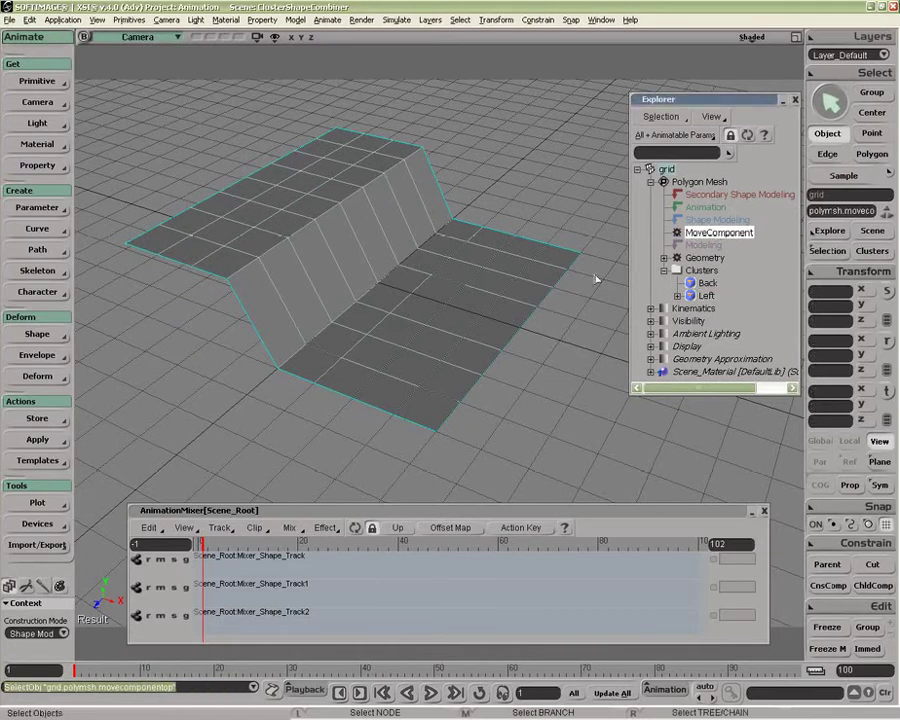
{"action": "left_click", "coordinate": [706, 296]}
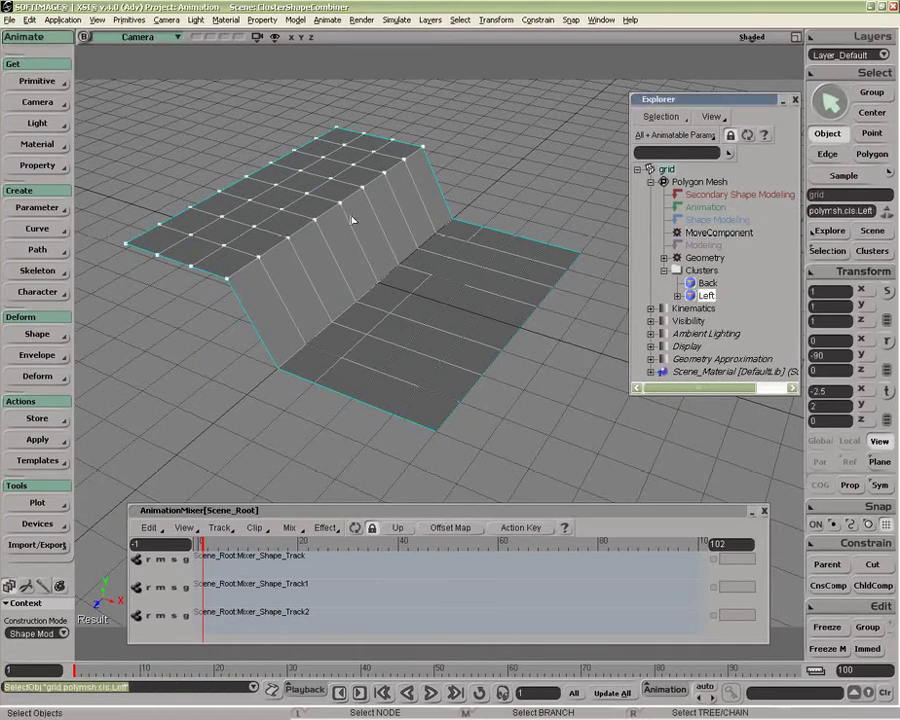
Store the raised Left cluster as a shape key named Left
{"action": "left_click", "coordinate": [37, 334]}
{"action": "left_click", "coordinate": [77, 249]}
{"action": "left_click", "coordinate": [215, 449]}
{"action": "type", "text": "Left"}
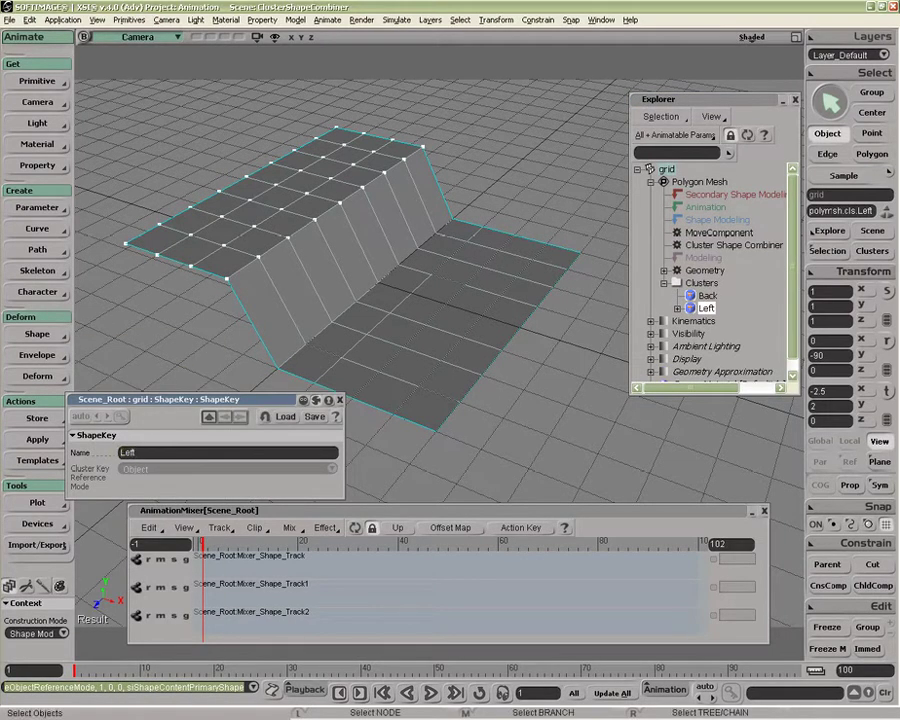
{"action": "left_click", "coordinate": [339, 399]}
Set the Left cluster's Y position back to 0 and delete both MoveComponent operators from the grid
{"action": "left_click", "coordinate": [839, 405]}
{"action": "type", "text": "0"}
{"action": "key", "text": "Return"}
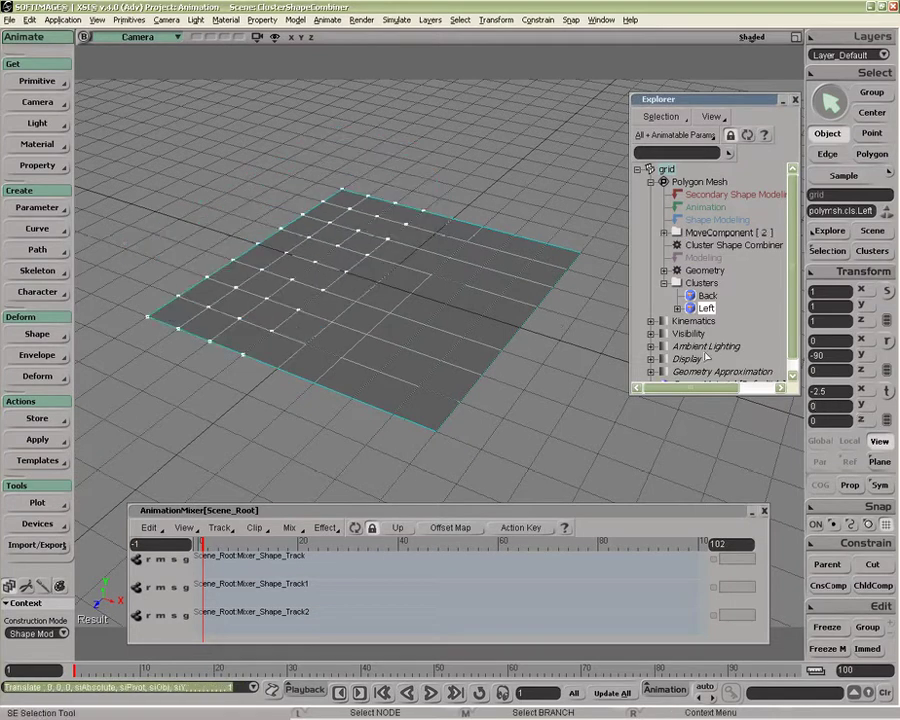
{"action": "left_click", "coordinate": [713, 233]}
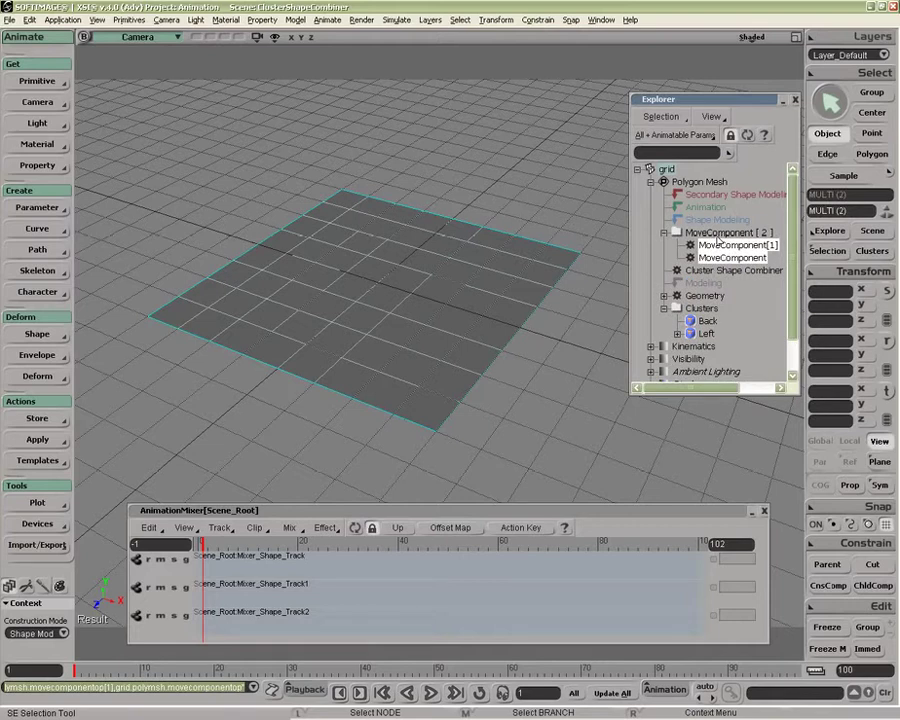
{"action": "right_click", "coordinate": [440, 562]}
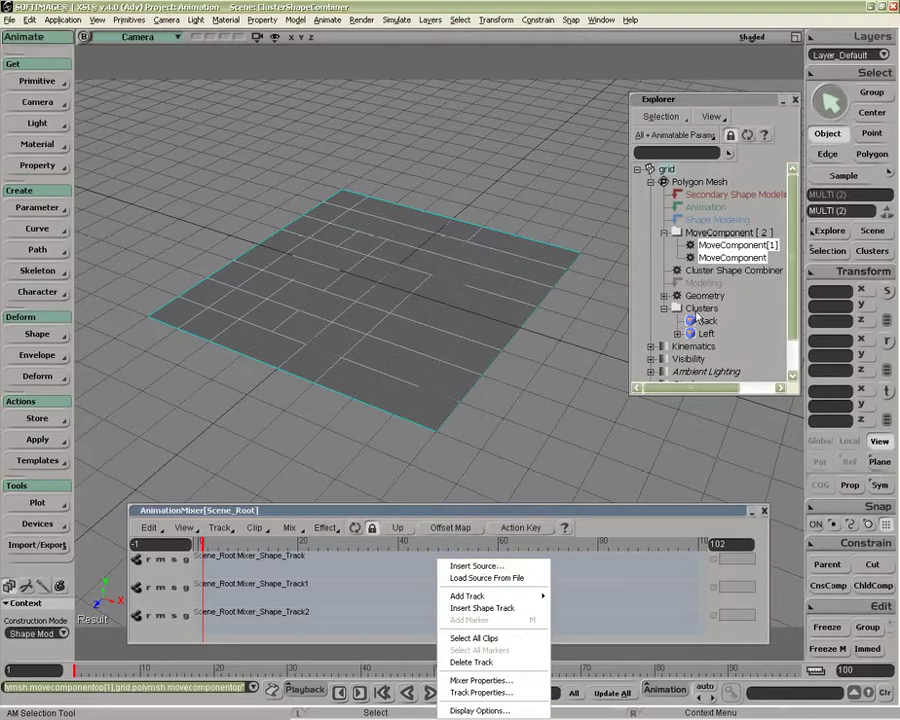
{"action": "left_click", "coordinate": [678, 333]}
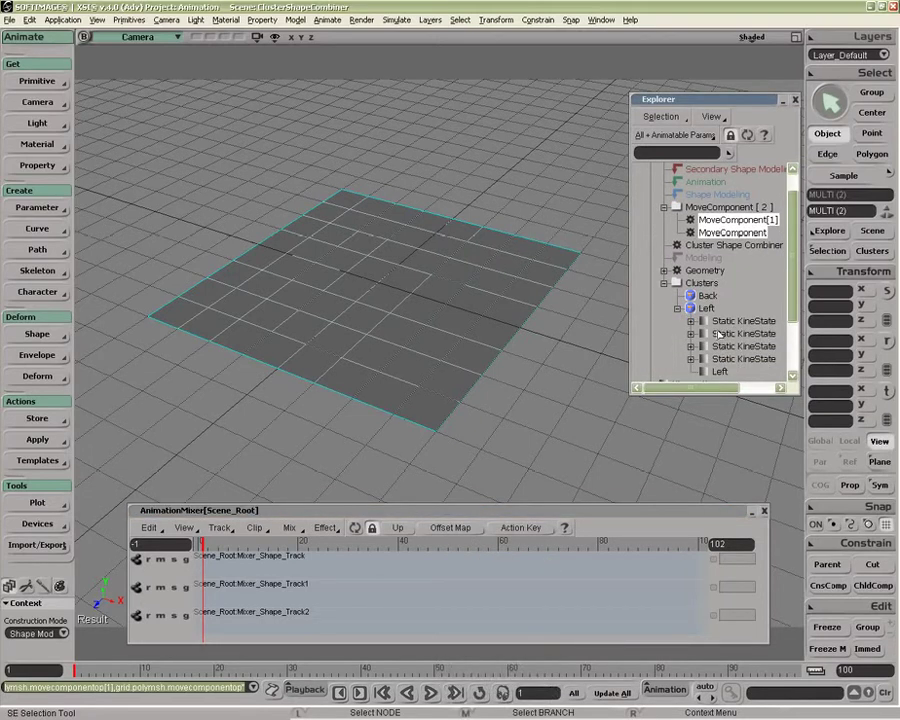
{"action": "key", "text": "Delete"}
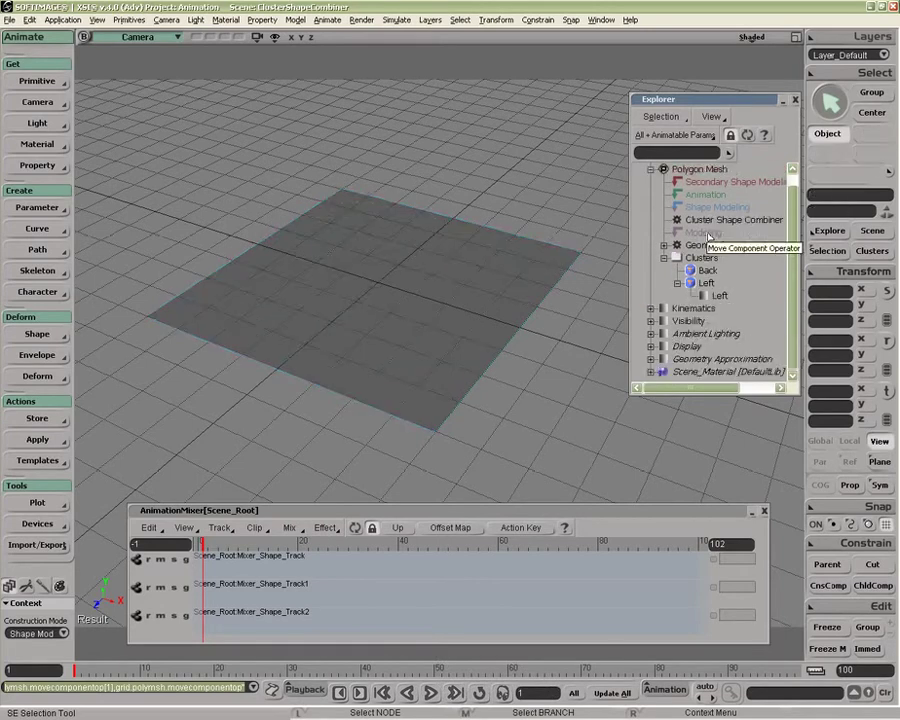
Raise the grid's Back cluster by setting its Y position to 2
{"action": "left_click", "coordinate": [468, 330]}
{"action": "left_click", "coordinate": [692, 271]}
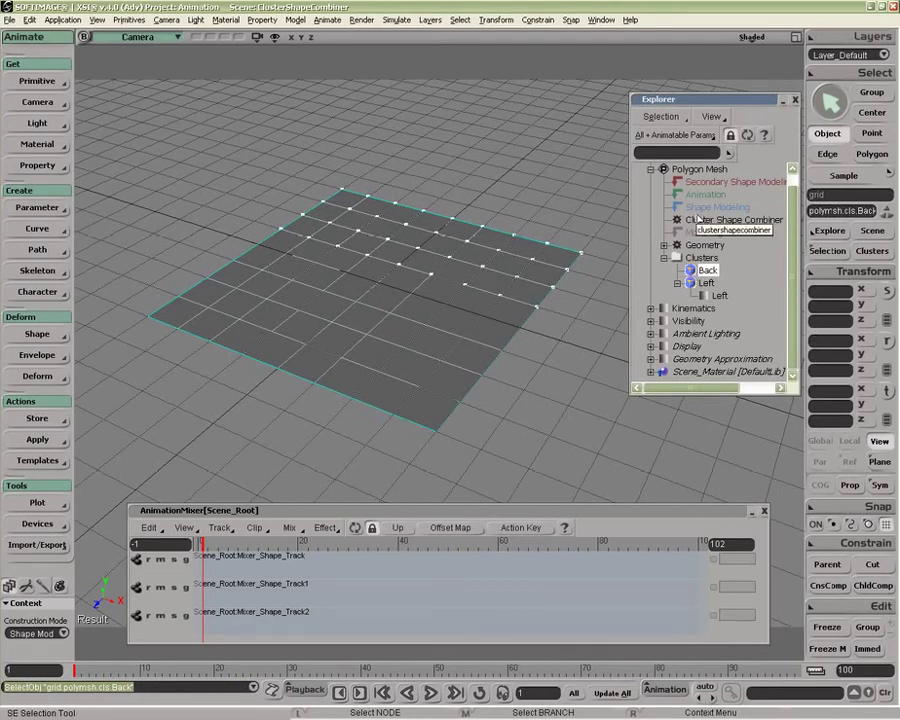
{"action": "left_click", "coordinate": [823, 406]}
{"action": "type", "text": "2"}
{"action": "key", "text": "Return"}
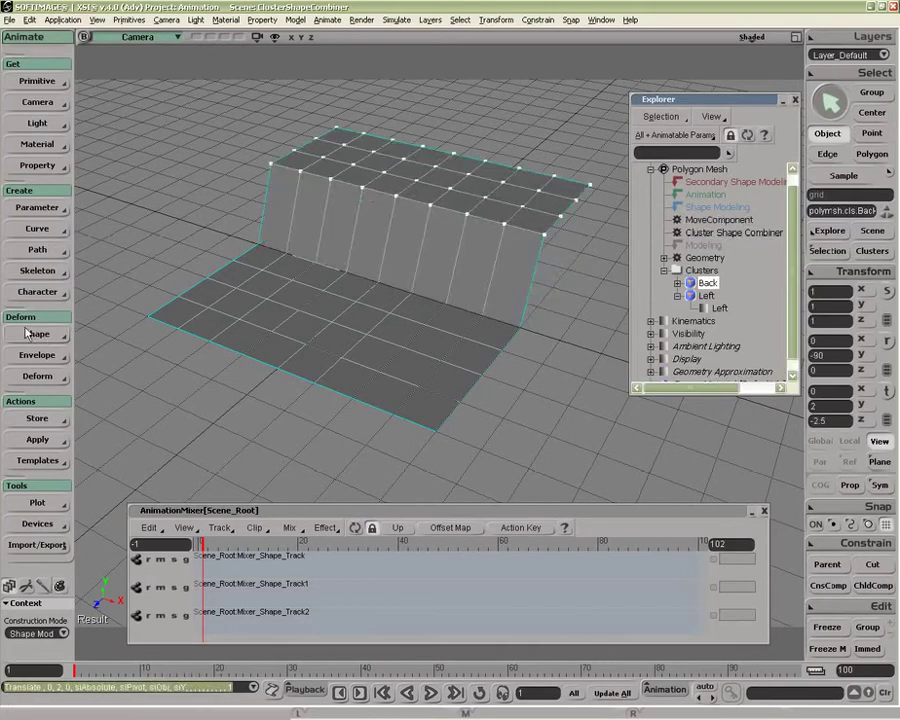
Store the raised Back cluster as a shape key named Back
{"action": "left_click", "coordinate": [37, 334]}
{"action": "left_click", "coordinate": [102, 245]}
{"action": "double_click", "coordinate": [204, 451]}
{"action": "type", "text": "Back"}
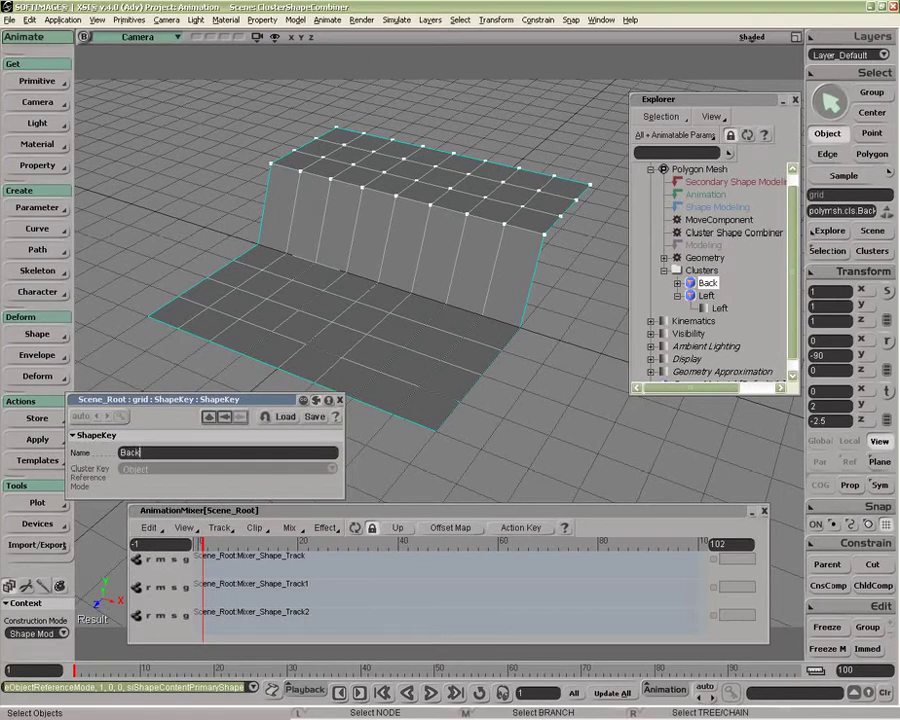
{"action": "left_click", "coordinate": [339, 399]}
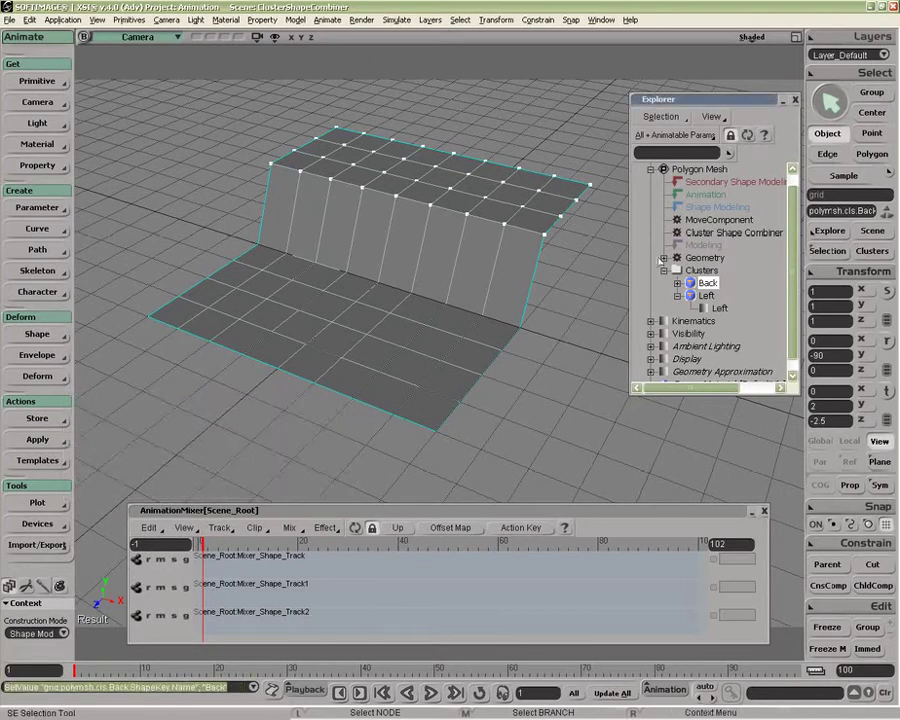
Delete the MoveComponent operator and insert the Back shape source as a clip on the first shape track
{"action": "left_click", "coordinate": [701, 221]}
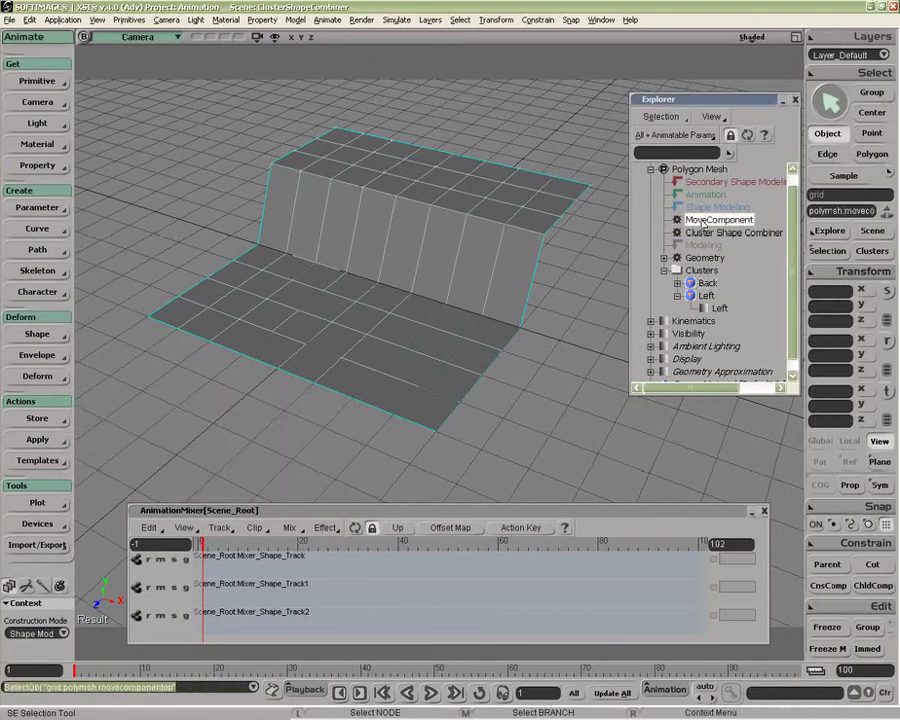
{"action": "right_click", "coordinate": [447, 562]}
{"action": "left_click", "coordinate": [483, 568]}
{"action": "left_click", "coordinate": [490, 374]}
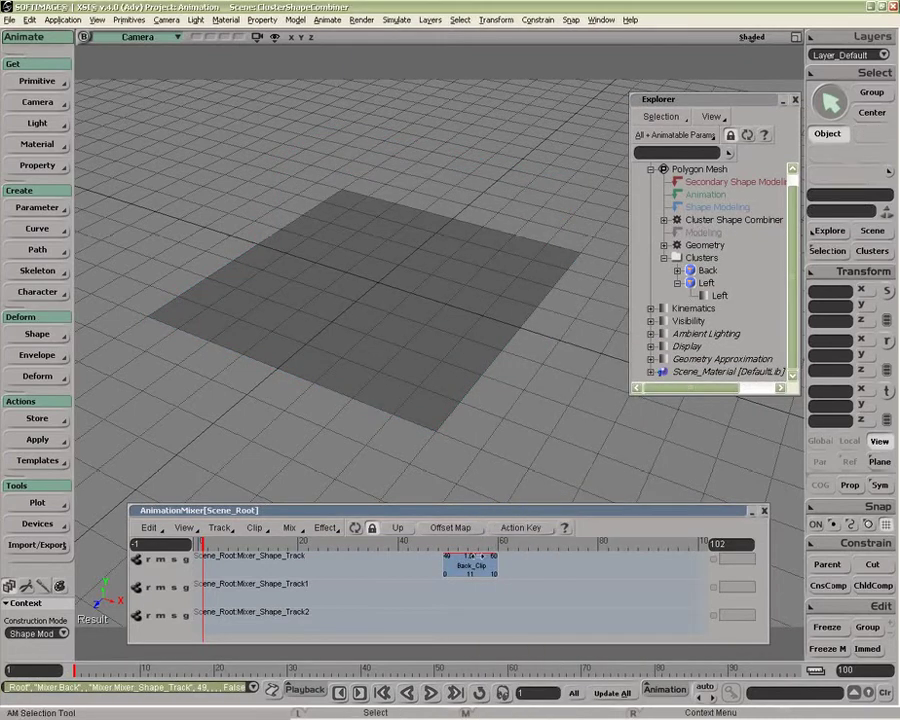
Open the Cluster Shape Combiner properties and move the Back clip to start at frame 3
{"action": "double_click", "coordinate": [682, 224]}
{"action": "left_click_drag", "start_coordinate": [172, 72], "coordinate": [153, 61]}
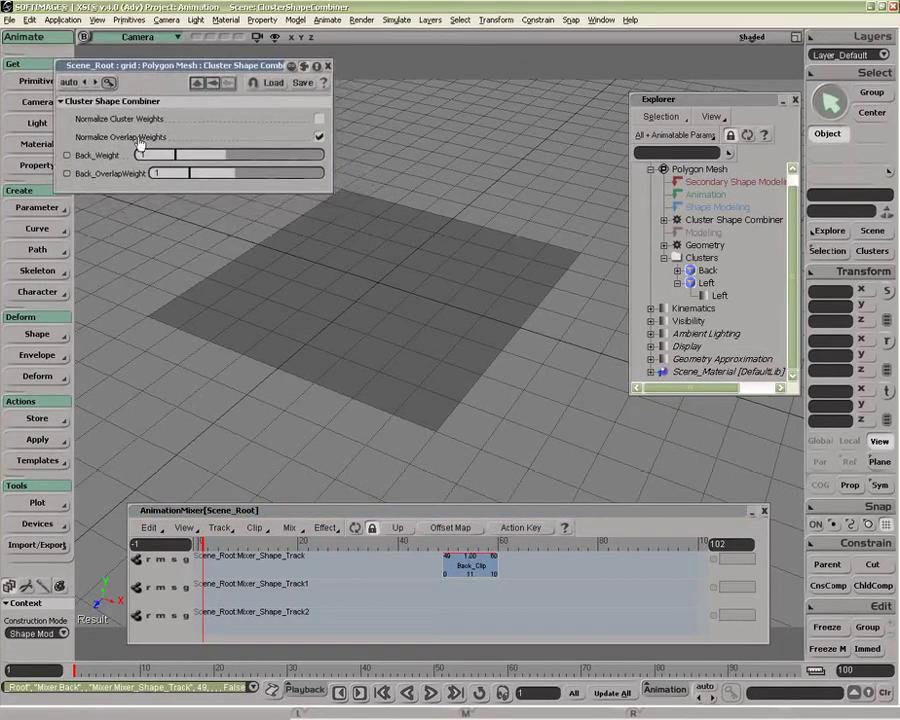
{"action": "left_click_drag", "start_coordinate": [445, 566], "coordinate": [214, 566]}
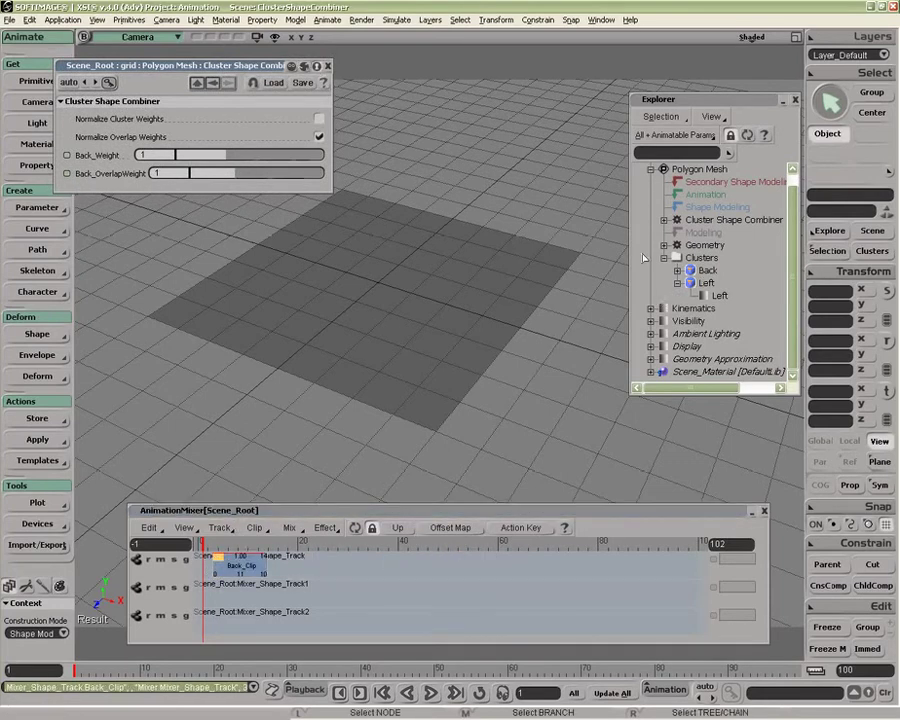
Insert the Left shape source as a clip at frame 25 on the first shape track, after the Back clip
{"action": "left_click", "coordinate": [707, 270]}
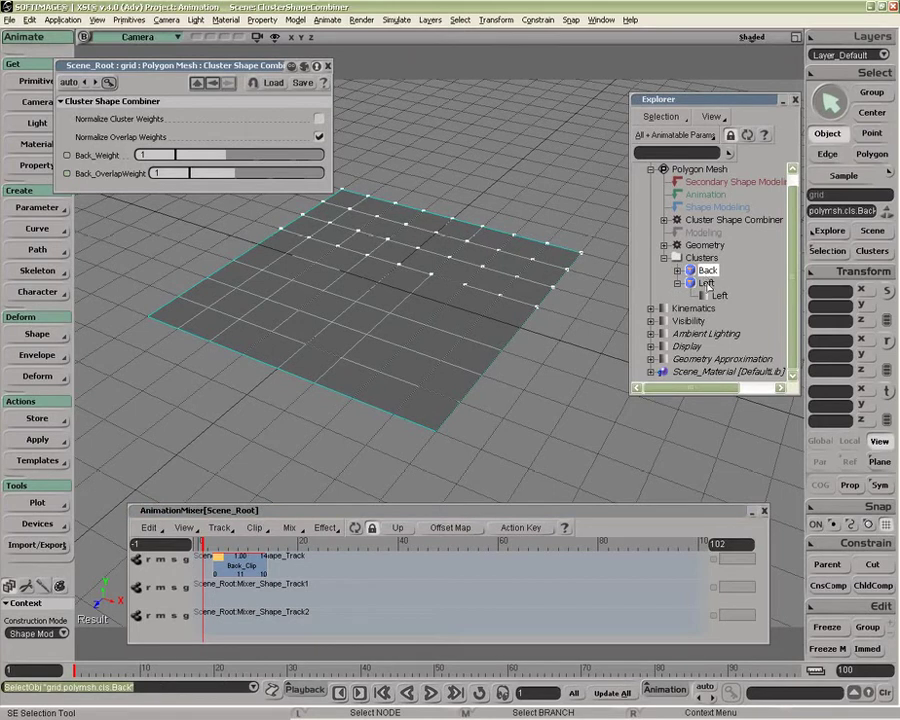
{"action": "left_click", "coordinate": [706, 283]}
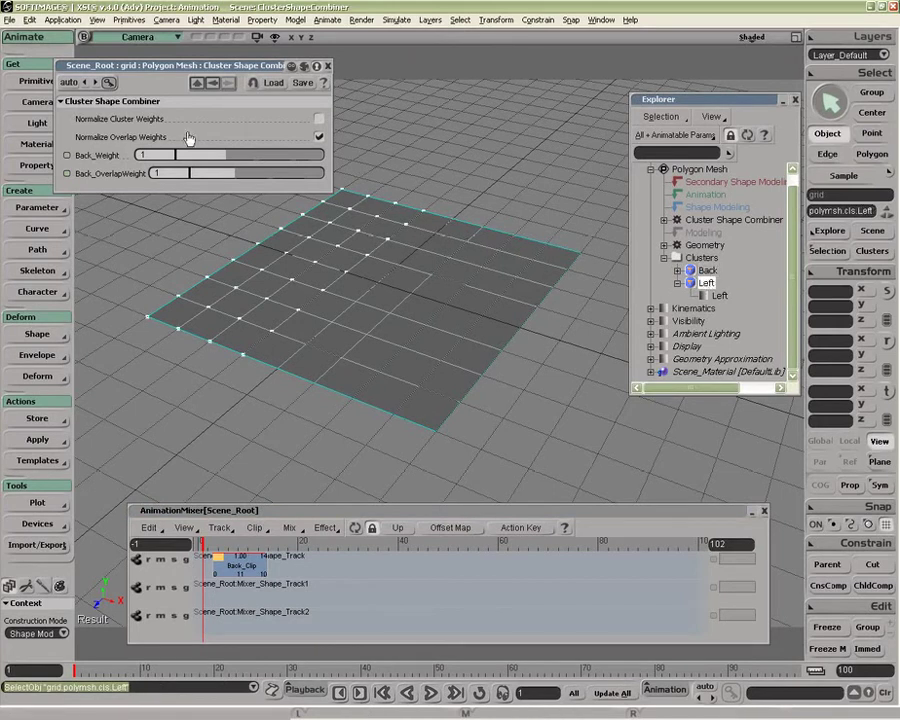
{"action": "left_click_drag", "start_coordinate": [185, 69], "coordinate": [208, 69]}
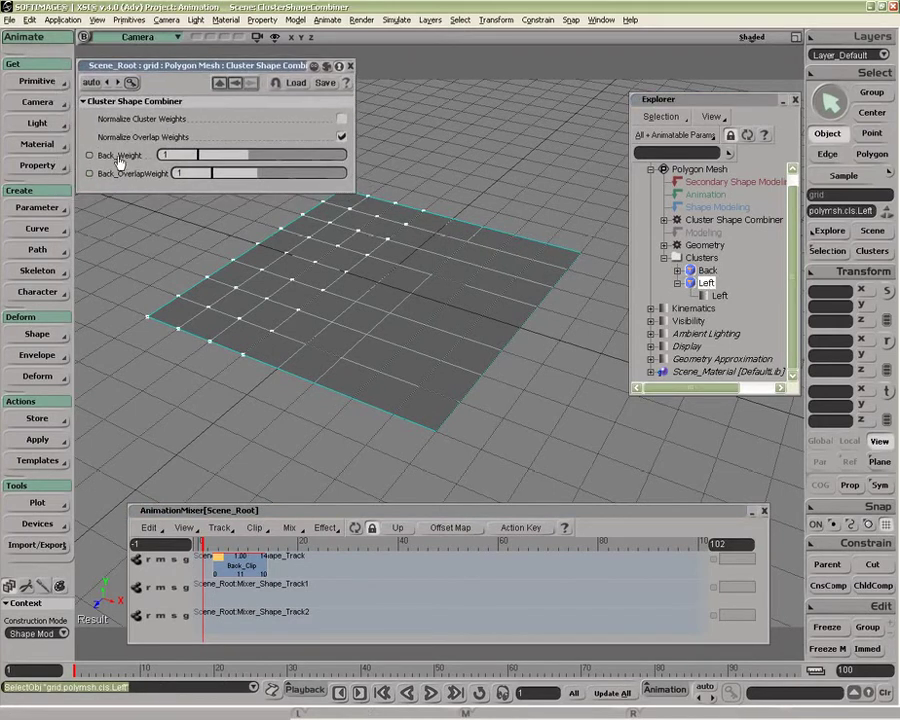
{"action": "right_click", "coordinate": [322, 566]}
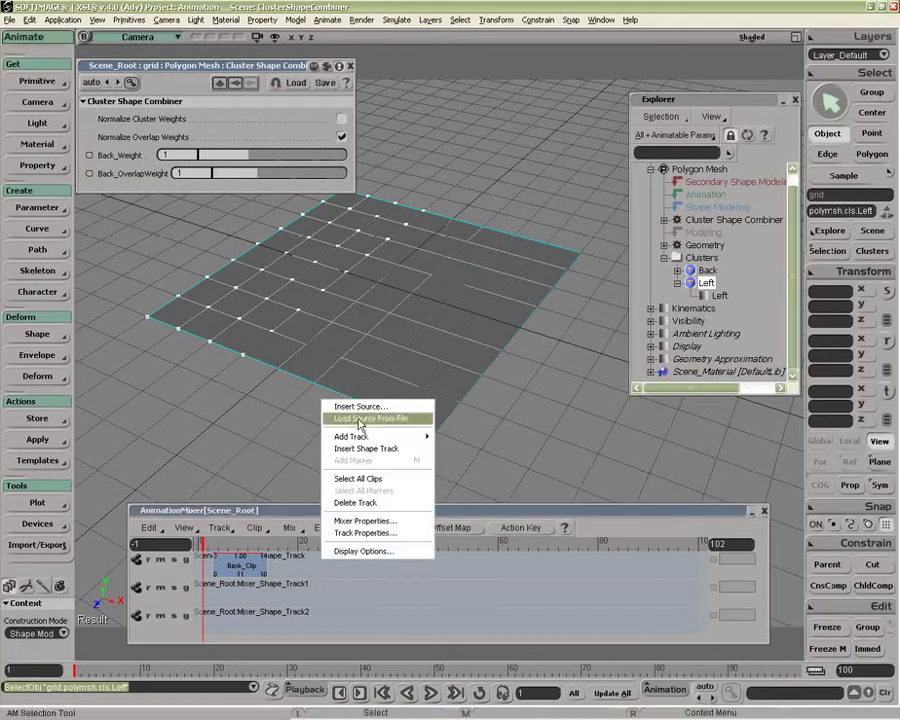
{"action": "left_click", "coordinate": [355, 401]}
{"action": "left_click", "coordinate": [397, 333]}
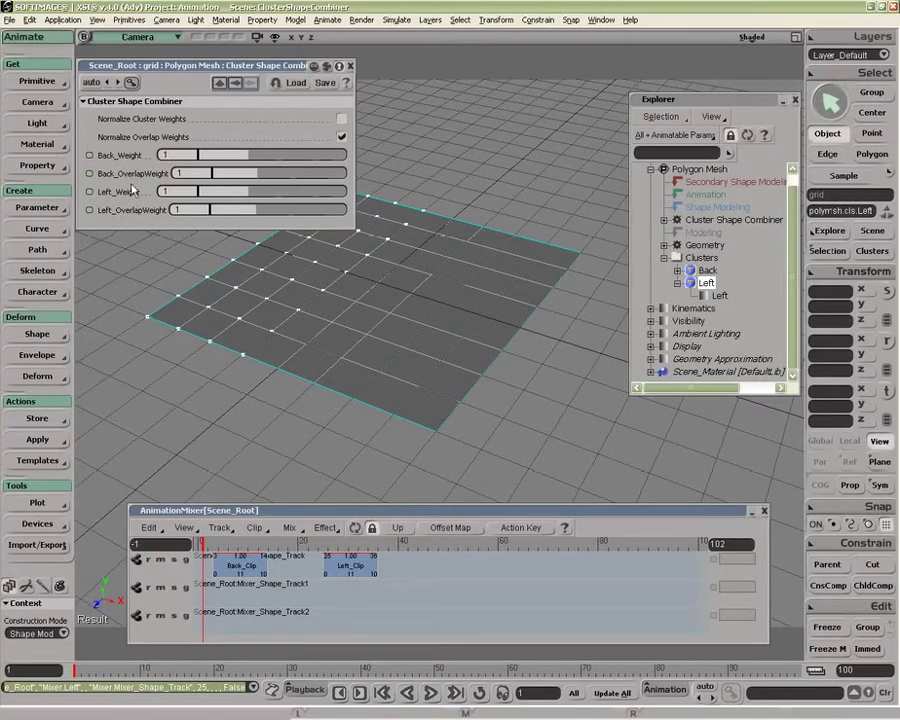
Scrub across the Back and Left clips to examine how the grid's shared corner deforms with Normalize Overlap Weights on
{"action": "left_click", "coordinate": [237, 544]}
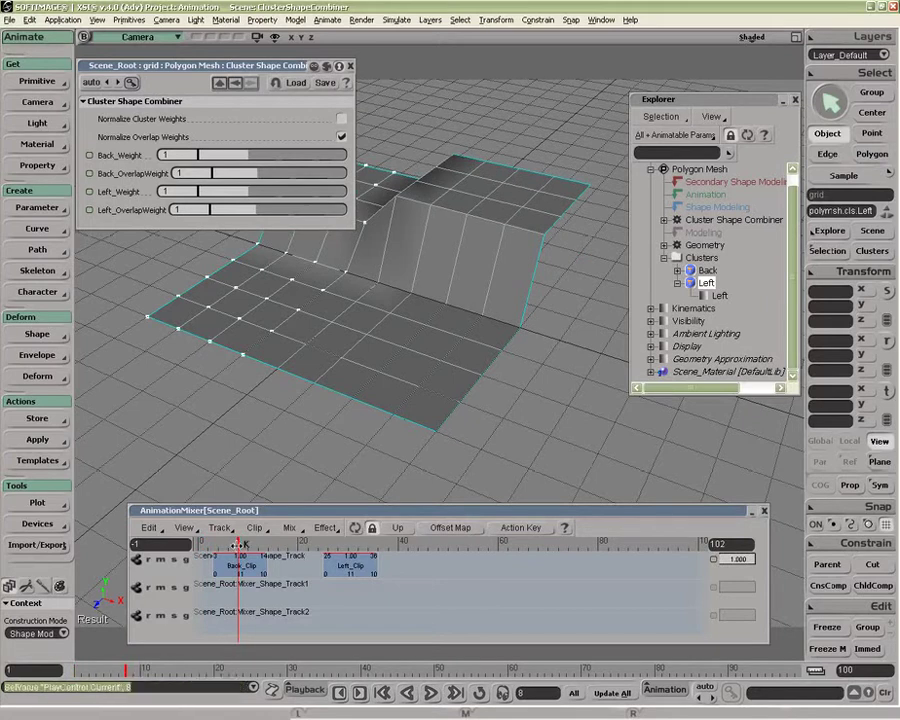
{"action": "left_click", "coordinate": [348, 544]}
{"action": "key", "text": "z"}
{"action": "left_click_drag", "start_coordinate": [380, 418], "coordinate": [406, 451]}
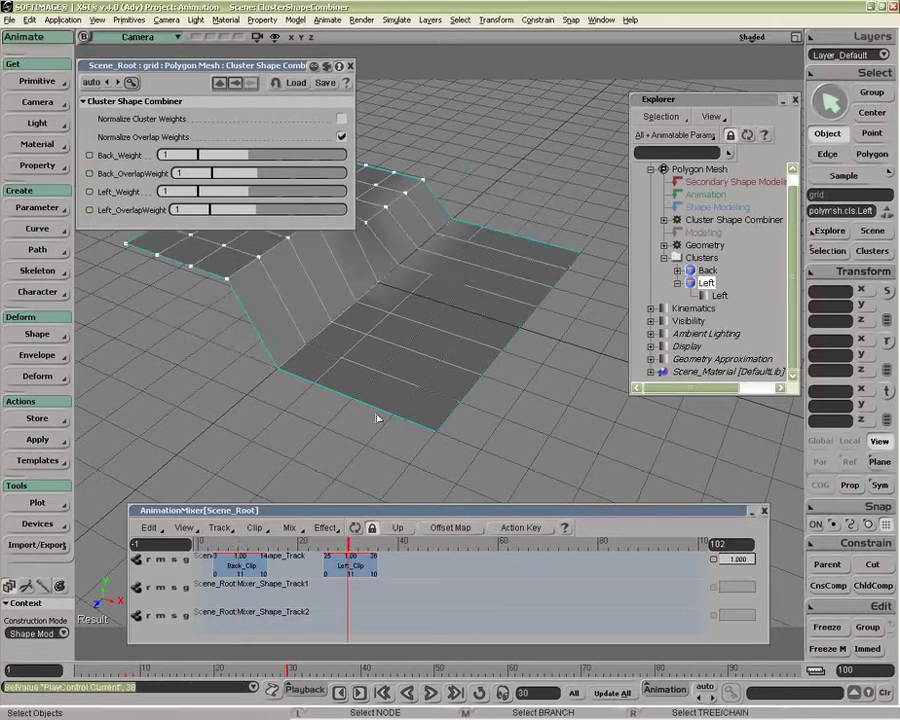
{"action": "key", "text": "o"}
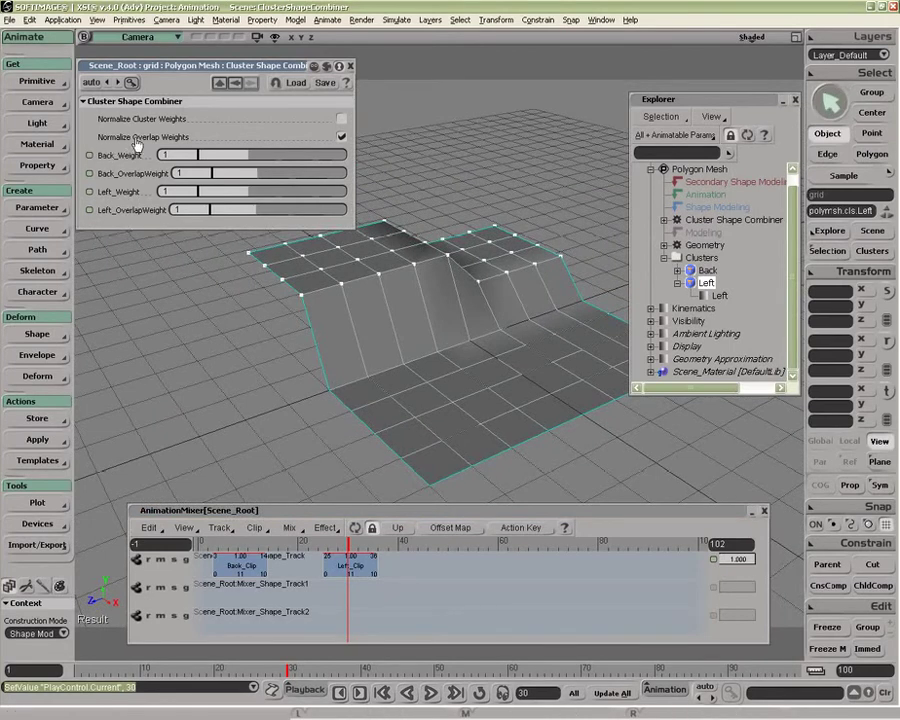
{"action": "left_click", "coordinate": [341, 137]}
{"action": "mouse_move", "coordinate": [306, 543]}
{"action": "left_mouse_down"}
{"action": "mouse_move", "coordinate": [238, 541]}
{"action": "mouse_move", "coordinate": [289, 541]}
{"action": "left_mouse_up"}
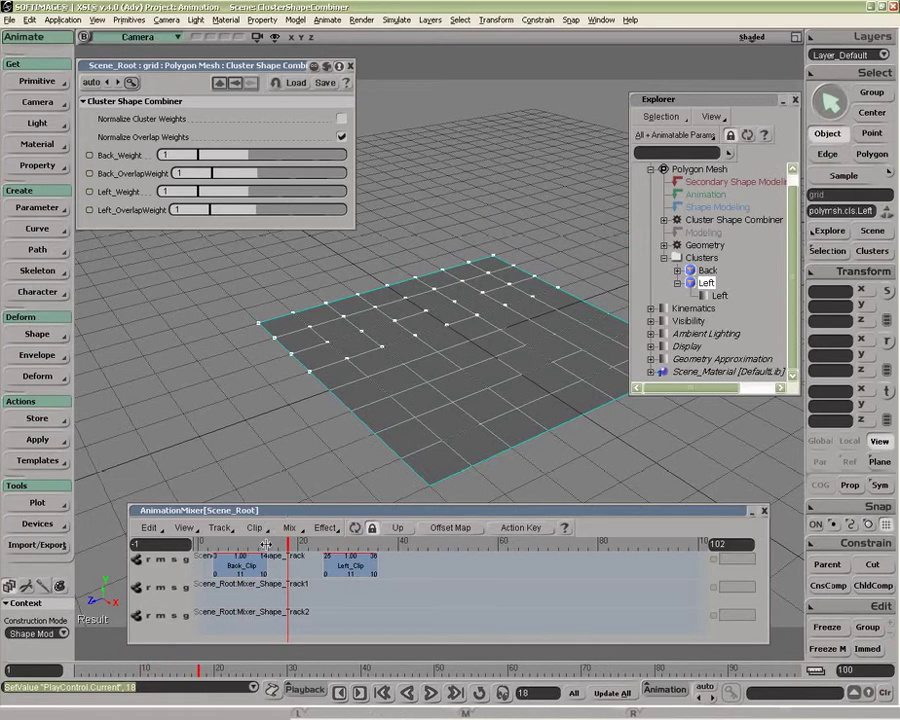
{"action": "left_click_drag", "start_coordinate": [265, 544], "coordinate": [244, 544]}
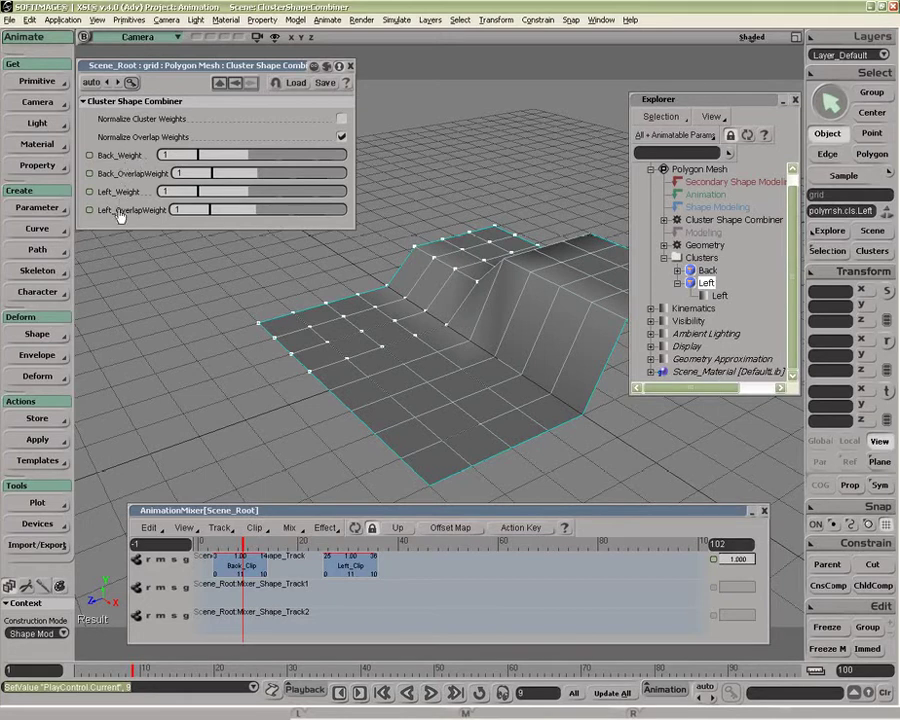
Turn off Normalize Overlap Weights and scrub through the Back and Left clips to check each cluster shape
{"action": "left_click", "coordinate": [342, 137]}
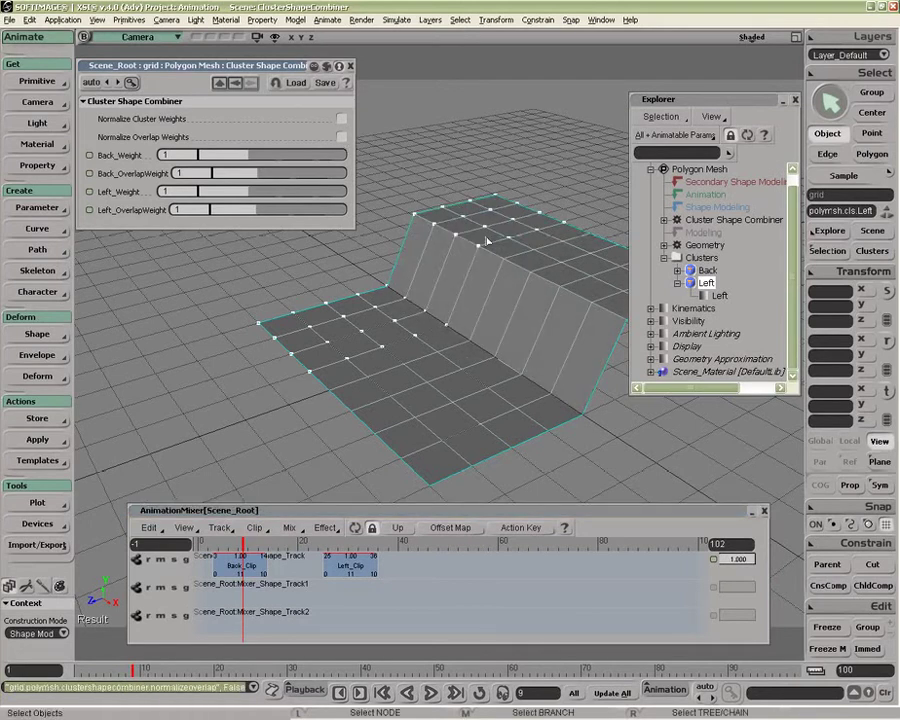
{"action": "left_click", "coordinate": [298, 544]}
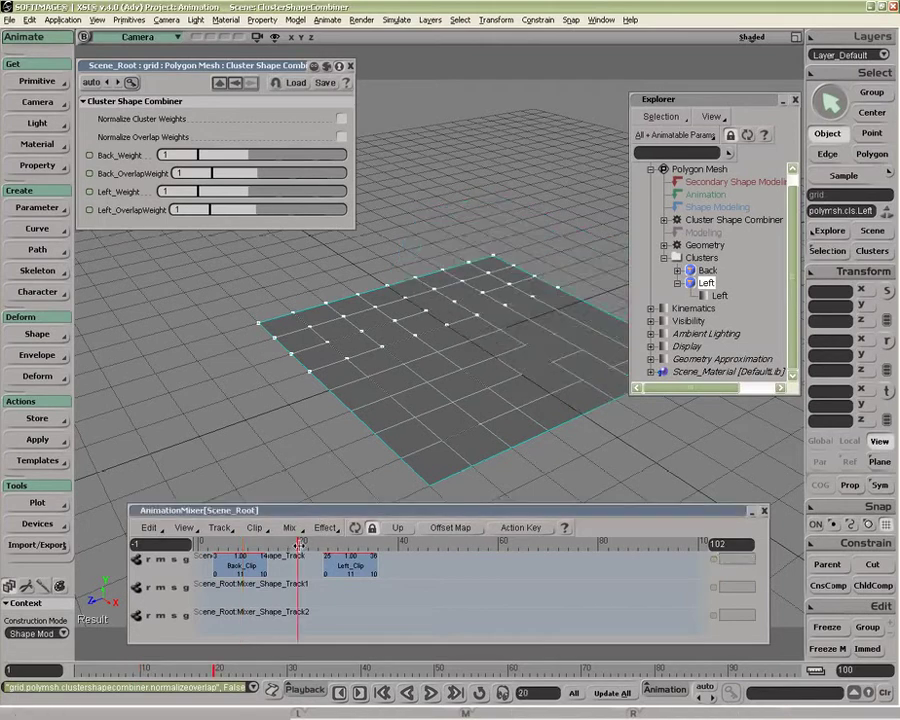
{"action": "left_click_drag", "start_coordinate": [298, 544], "coordinate": [239, 544]}
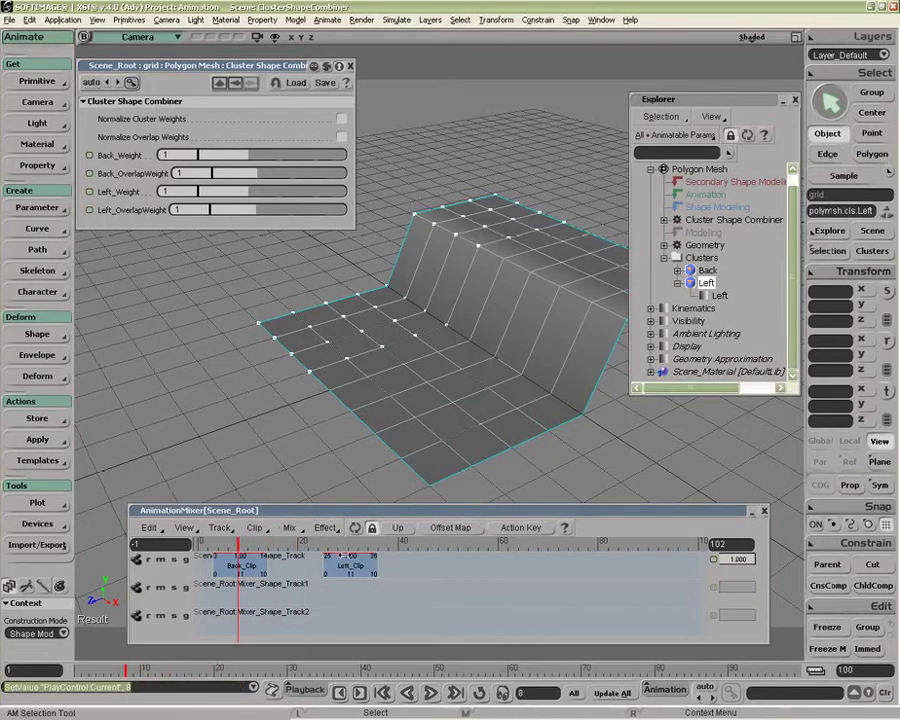
{"action": "left_click", "coordinate": [344, 544]}
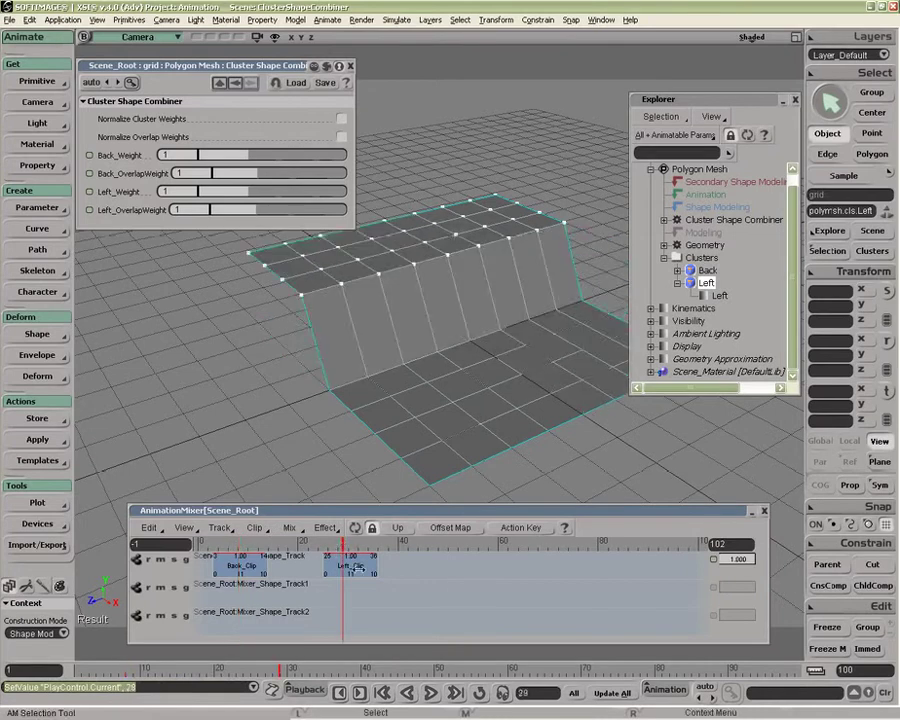
Move the Left clip to the second shape track, starting at frame 8 to overlap the Back clip, and scrub to frame 11
{"action": "left_click_drag", "start_coordinate": [355, 566], "coordinate": [215, 605]}
{"action": "left_click", "coordinate": [243, 544]}
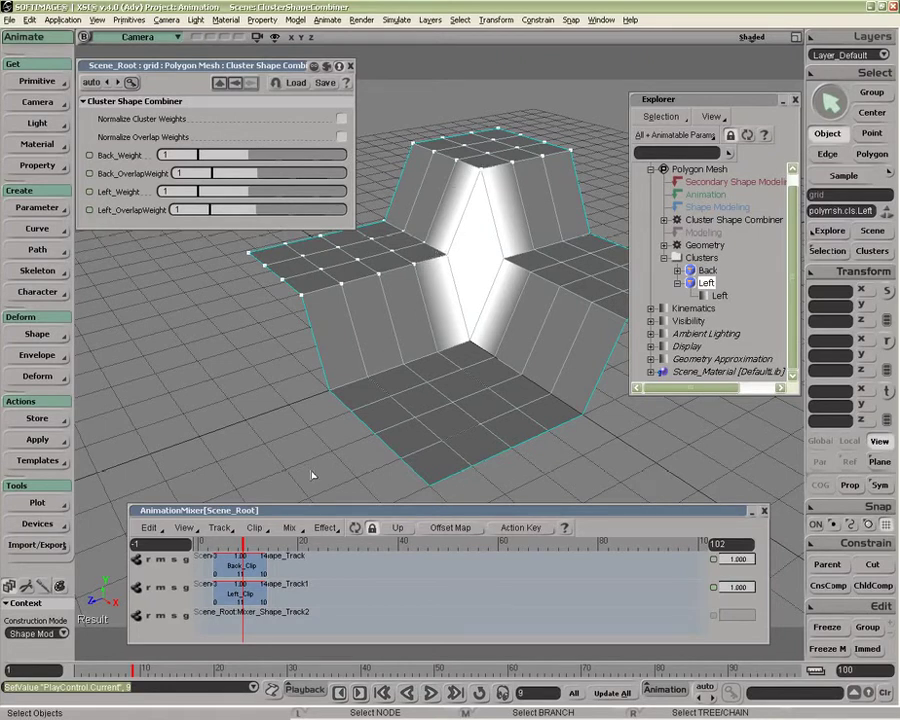
{"action": "left_click_drag", "start_coordinate": [284, 594], "coordinate": [285, 594]}
{"action": "left_click_drag", "start_coordinate": [226, 546], "coordinate": [253, 546]}
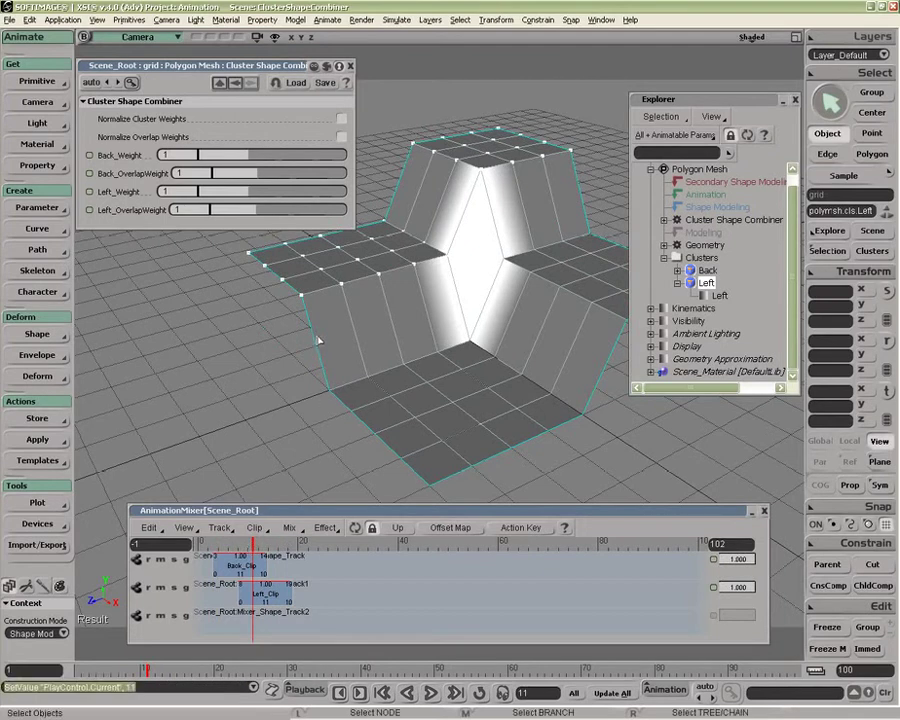
Turn on Normalize Overlap Weights and scrub through the overlapping clips to frame 11
{"action": "left_click", "coordinate": [342, 136]}
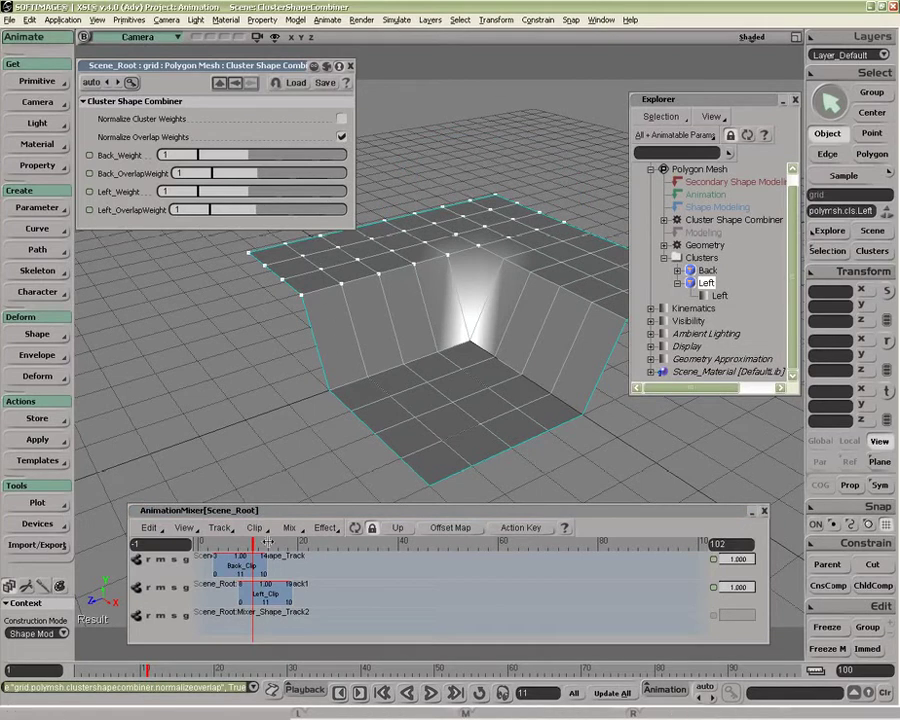
{"action": "left_click", "coordinate": [217, 543]}
{"action": "left_click_drag", "start_coordinate": [217, 543], "coordinate": [253, 544]}
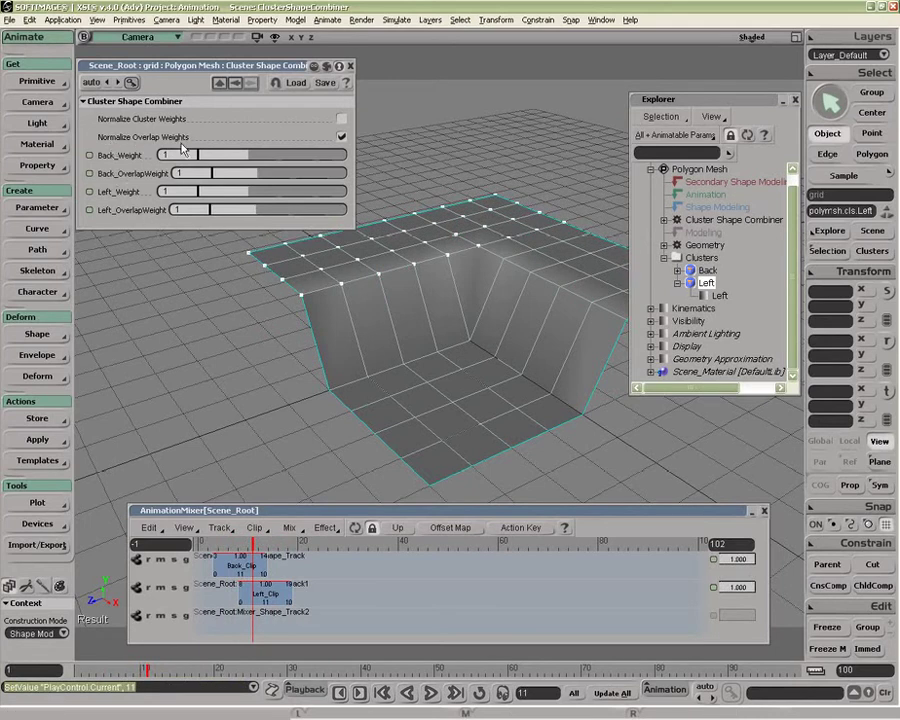
Toggle Normalize Cluster Weights on and off, scrubbing the overlapping clips to frame 12, to compare the deformation, and leave it off
{"action": "left_click", "coordinate": [341, 119]}
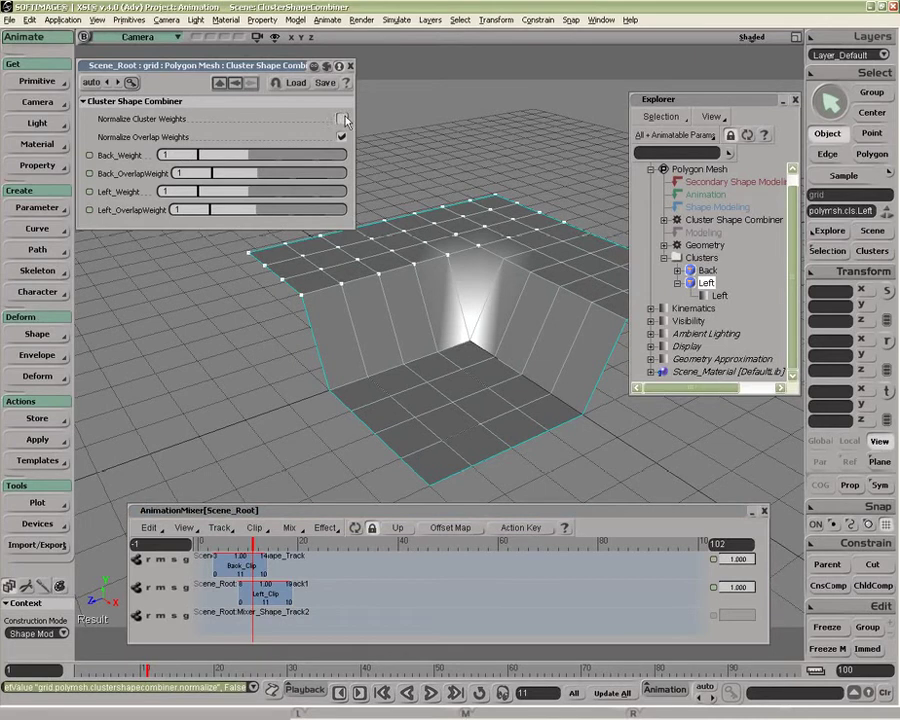
{"action": "left_click", "coordinate": [342, 119]}
{"action": "left_click", "coordinate": [342, 119]}
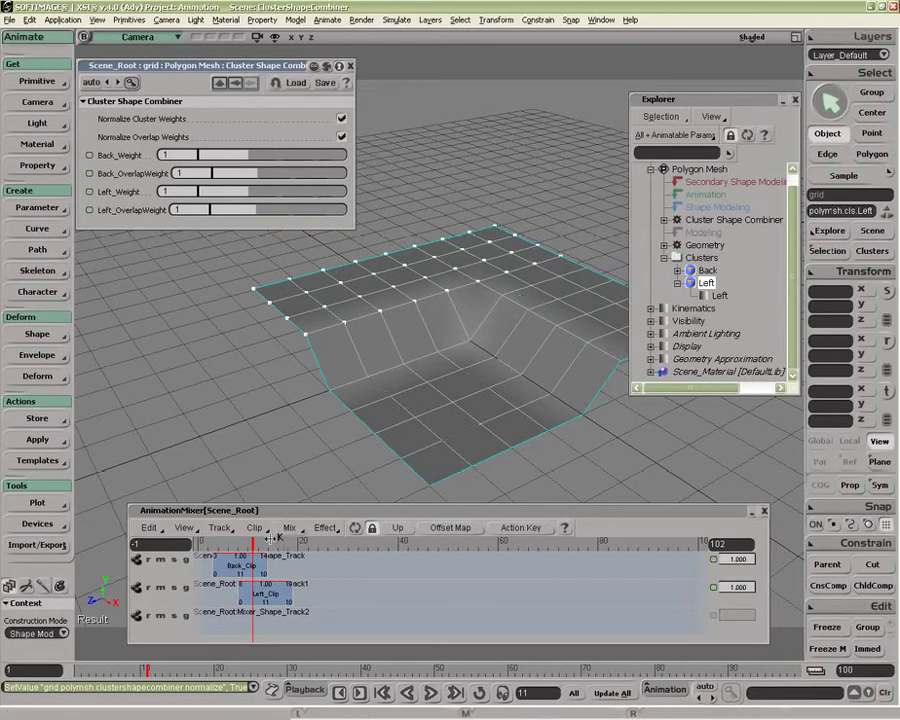
{"action": "left_click", "coordinate": [229, 545]}
{"action": "left_click_drag", "start_coordinate": [229, 545], "coordinate": [258, 547]}
{"action": "left_click", "coordinate": [342, 120]}
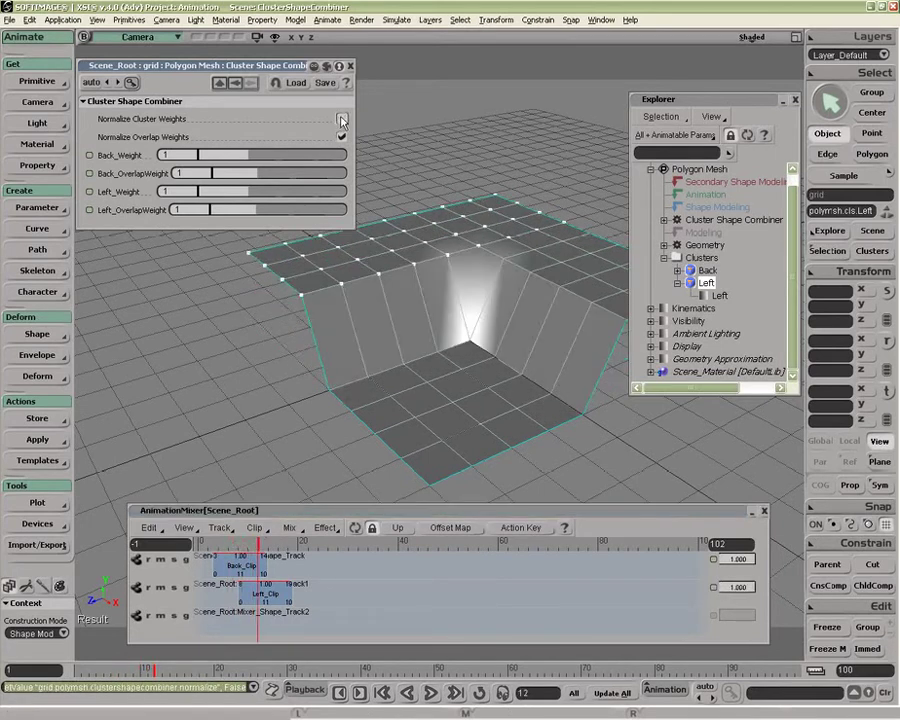
{"action": "left_click", "coordinate": [342, 136]}
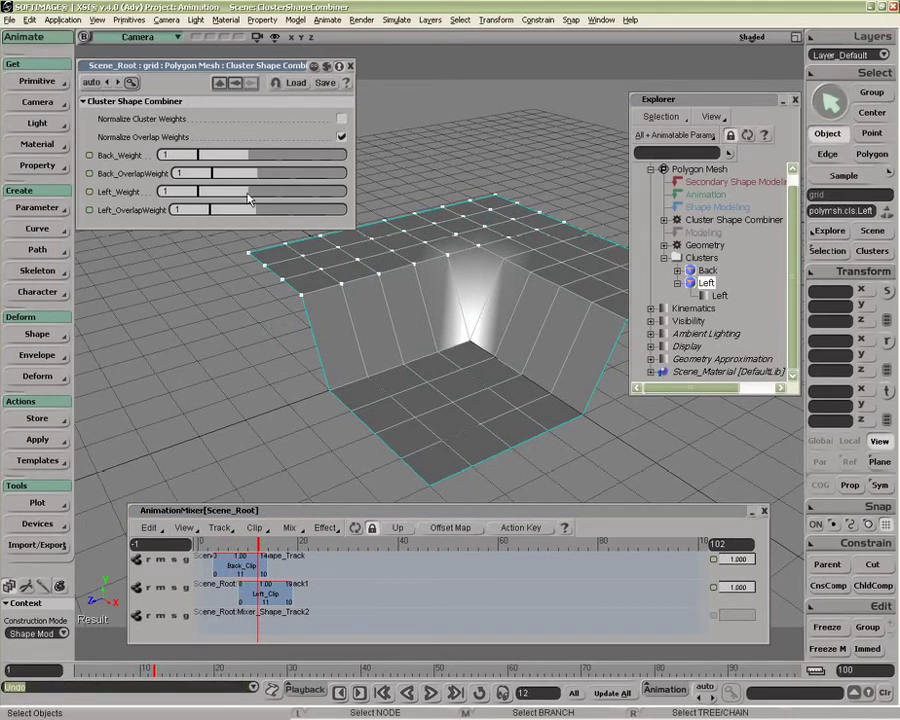
Set Left_Weight to 0, toggle Normalize Overlap Weights off and on to compare the Back shape, and restore Left_Weight to 1
{"action": "left_click_drag", "start_coordinate": [197, 192], "coordinate": [165, 196]}
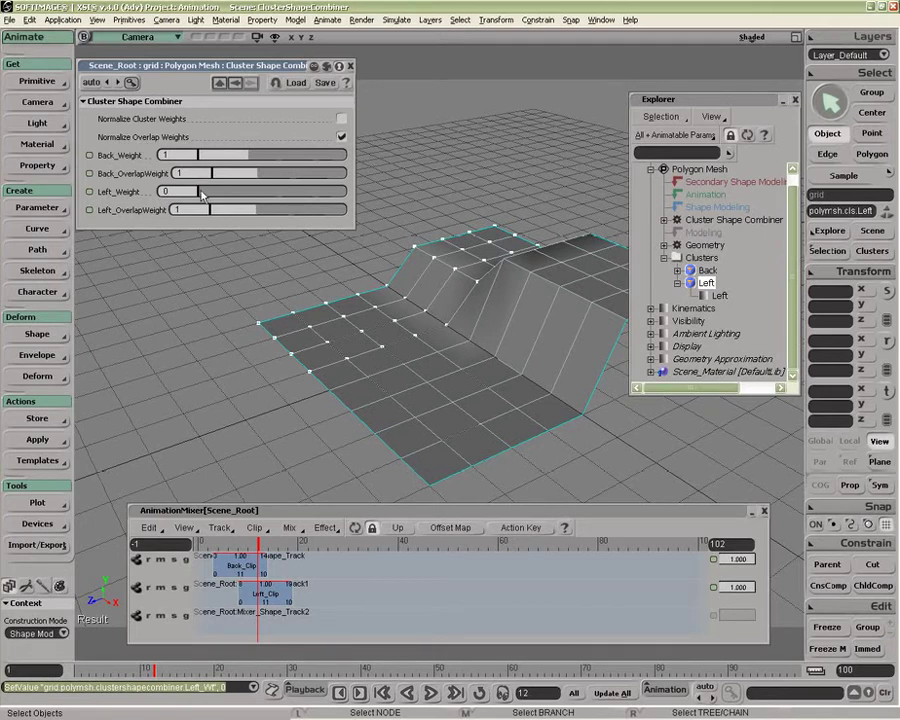
{"action": "left_click", "coordinate": [342, 137]}
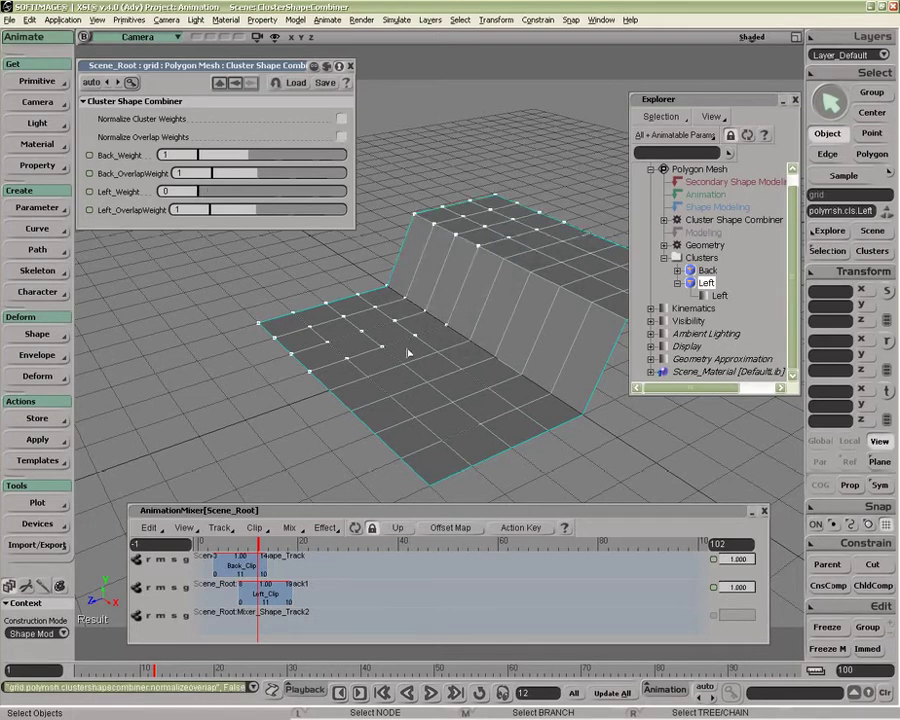
{"action": "left_click", "coordinate": [342, 137]}
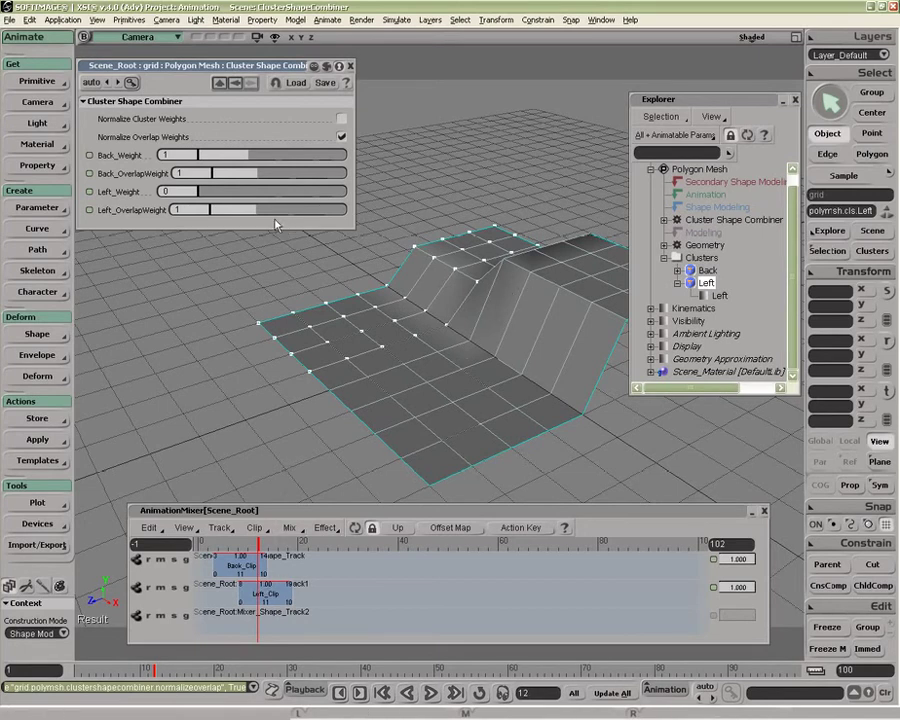
{"action": "left_click_drag", "start_coordinate": [207, 196], "coordinate": [175, 194]}
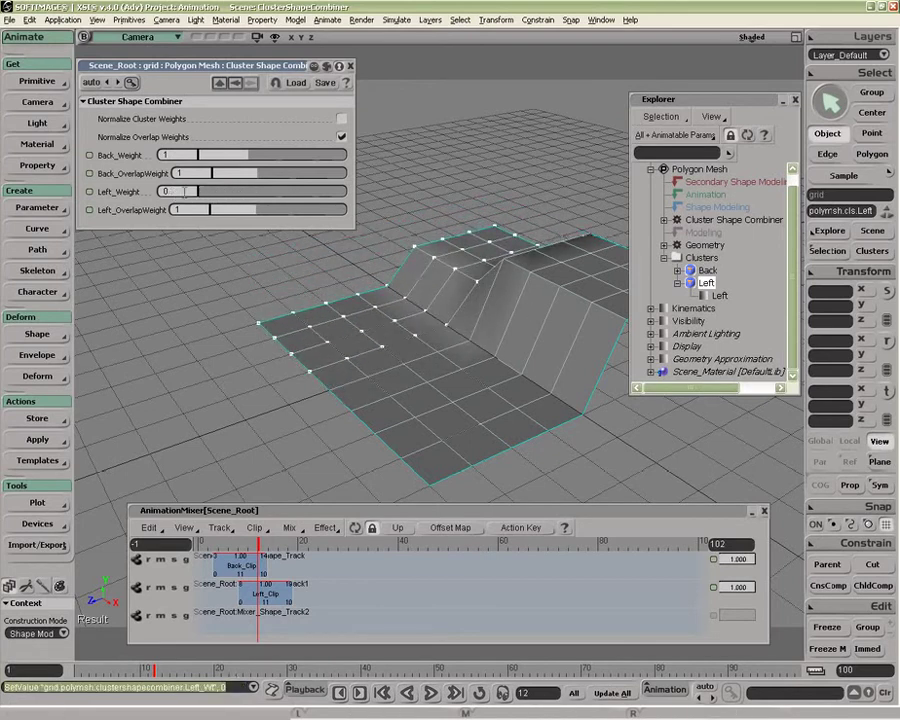
{"action": "key", "text": "Return"}
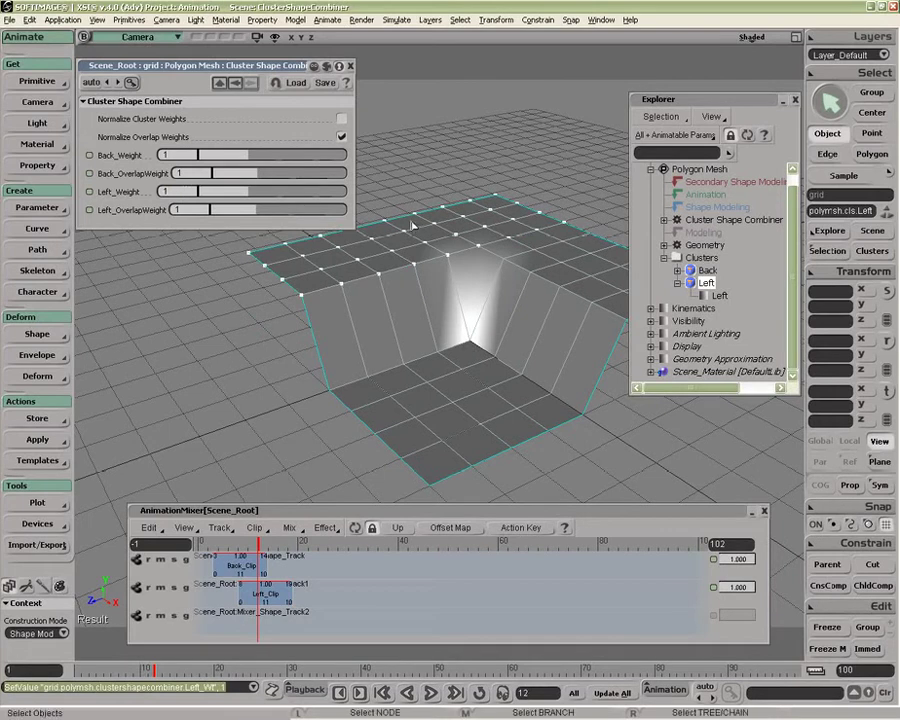
Store a shape key named Flat for the whole undeformed grid at frame 0
{"action": "left_click_drag", "start_coordinate": [258, 543], "coordinate": [197, 543]}
{"action": "left_click", "coordinate": [454, 442]}
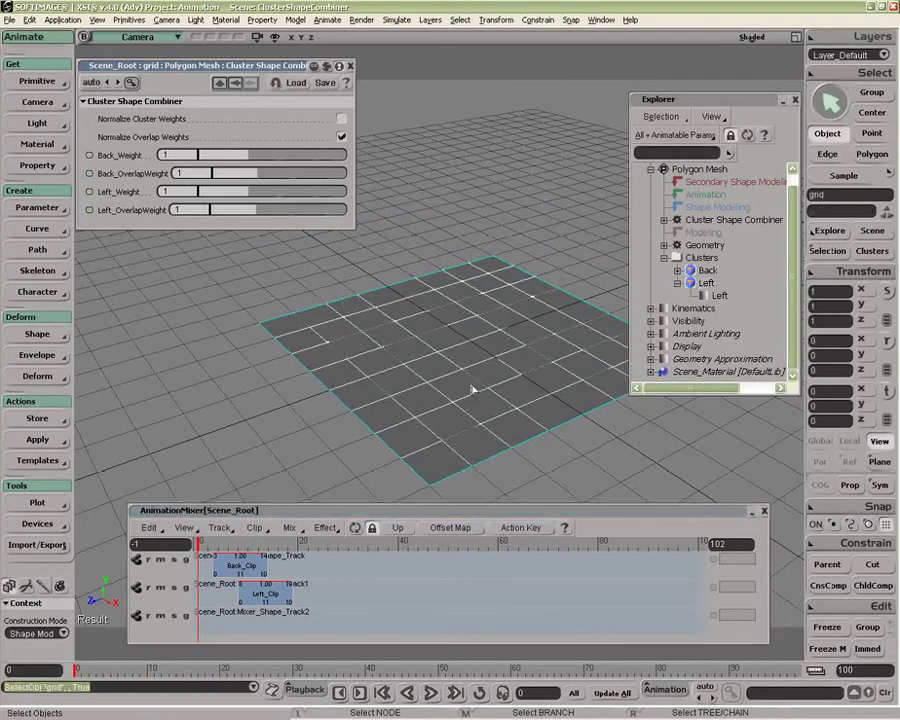
{"action": "left_click", "coordinate": [40, 335]}
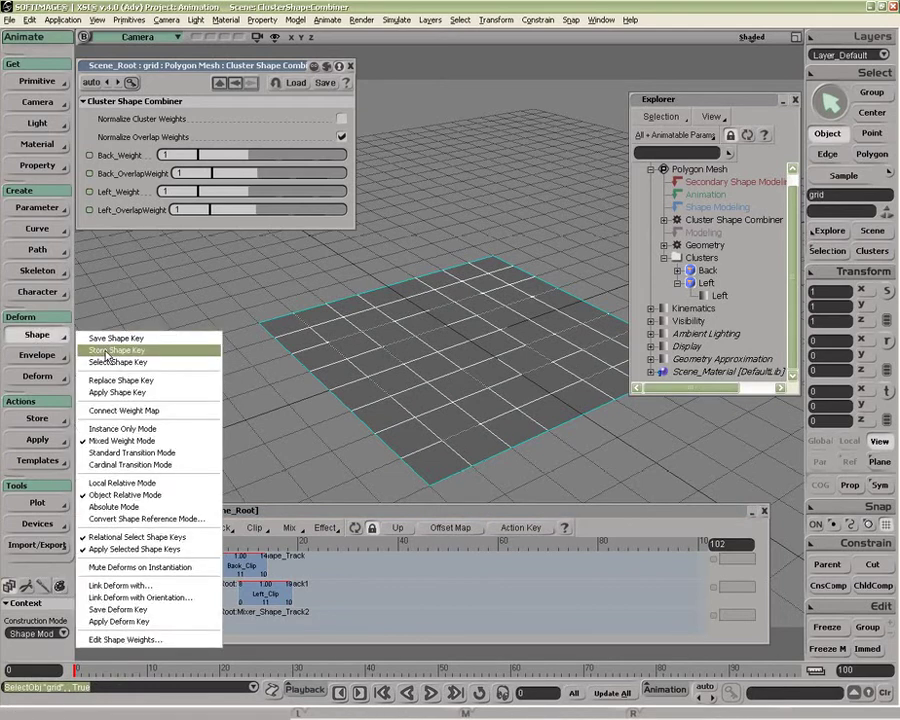
{"action": "left_click", "coordinate": [105, 351]}
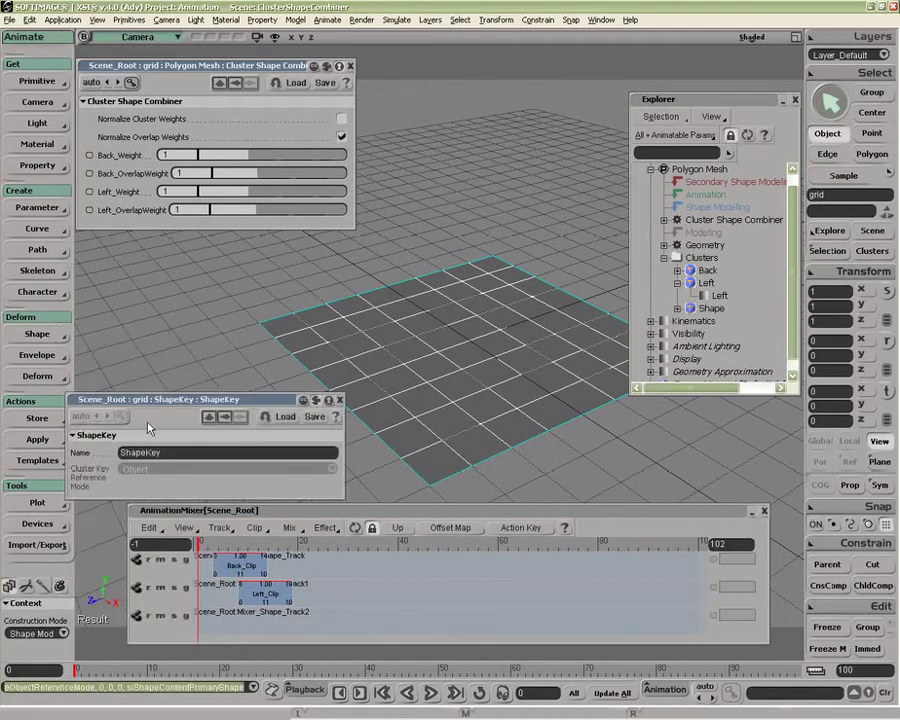
{"action": "double_click", "coordinate": [172, 453]}
{"action": "type", "text": "Flat"}
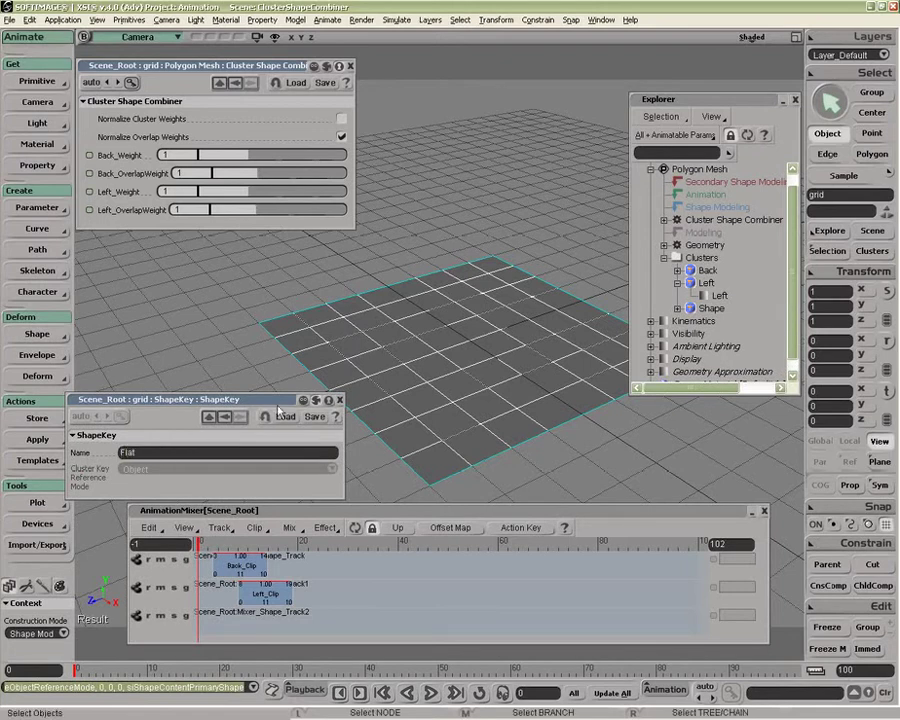
{"action": "left_click", "coordinate": [339, 399]}
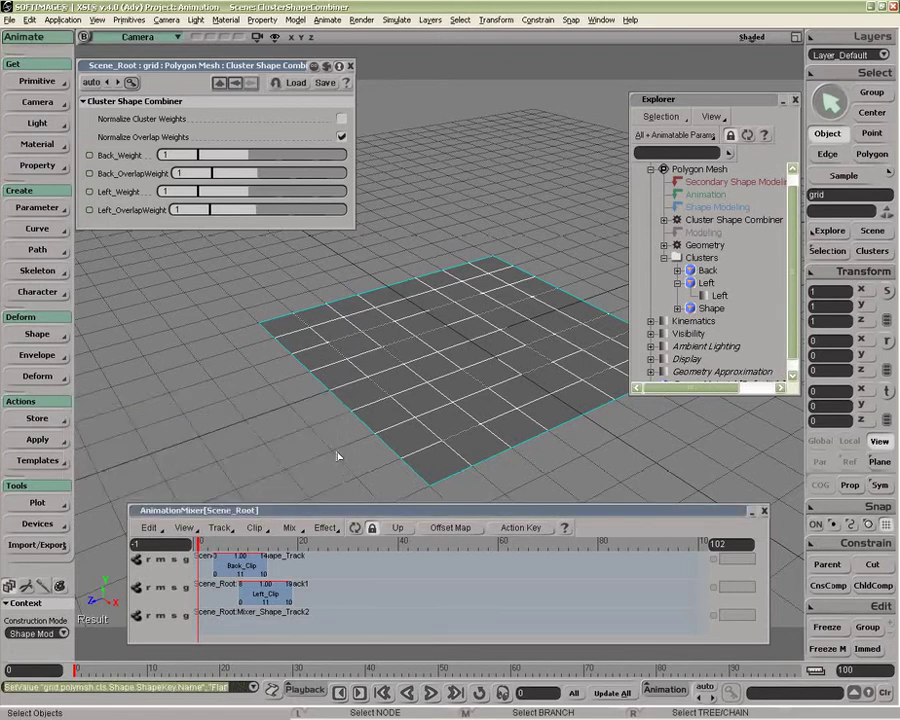
Insert the Flat shape as a clip on the first shape track, starting at frame 33
{"action": "right_click", "coordinate": [386, 566]}
{"action": "left_click", "coordinate": [386, 566]}
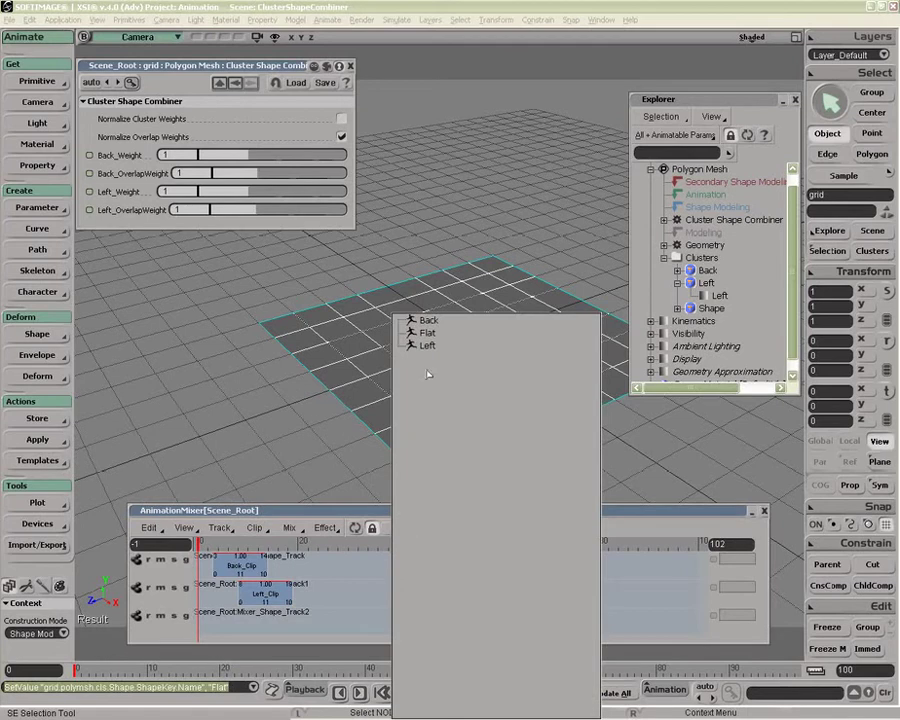
{"action": "left_click", "coordinate": [429, 334]}
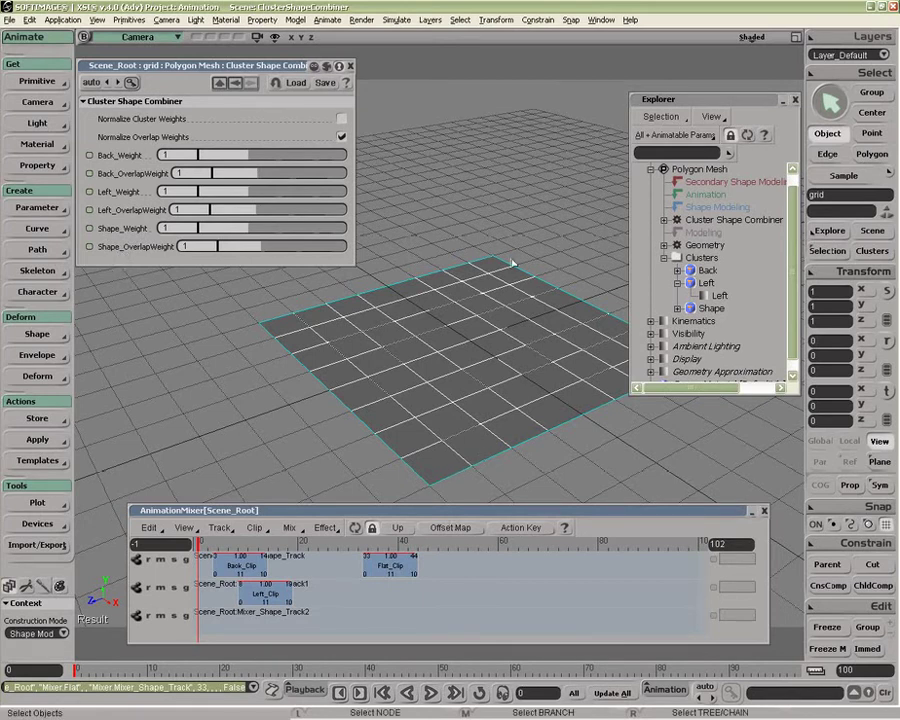
Compare the points in the Shape and Back clusters, and shift the Flat clip to start at frame 29
{"action": "left_click", "coordinate": [712, 309]}
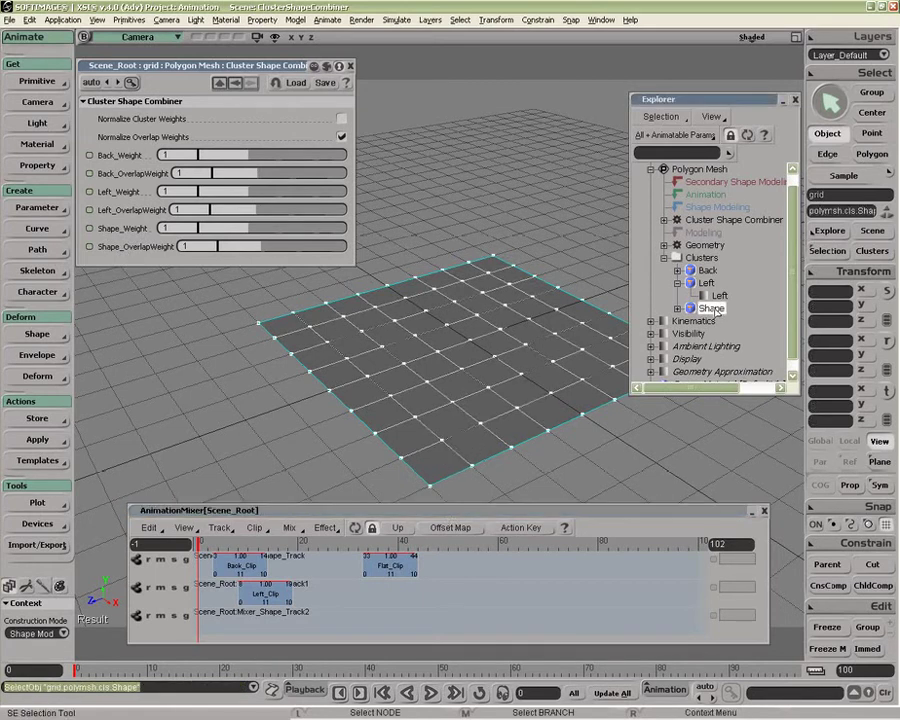
{"action": "left_click", "coordinate": [708, 272]}
{"action": "left_click", "coordinate": [710, 307]}
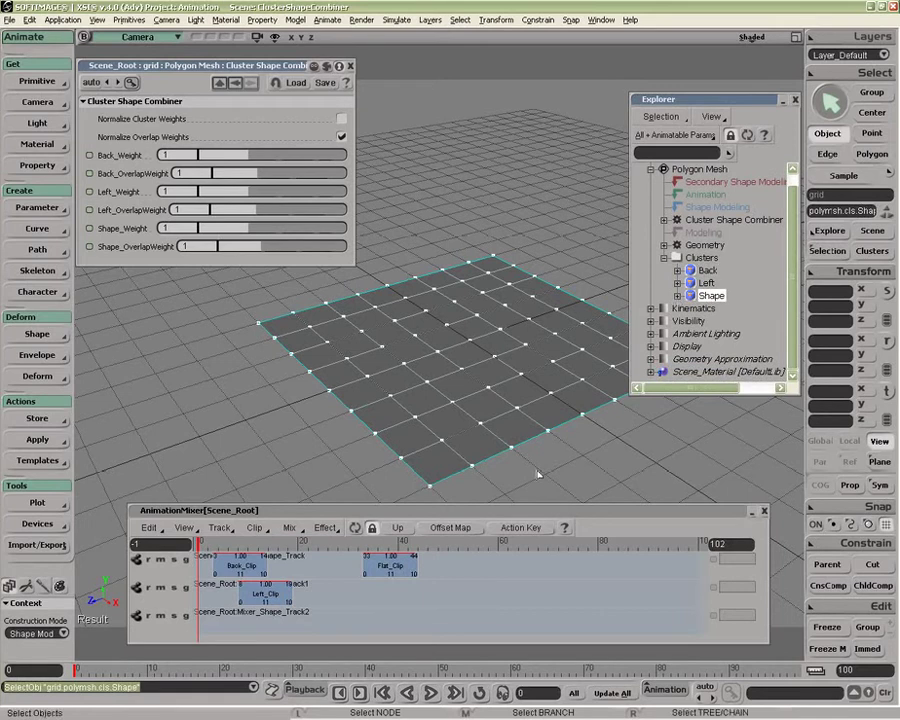
{"action": "left_click_drag", "start_coordinate": [399, 562], "coordinate": [381, 561]}
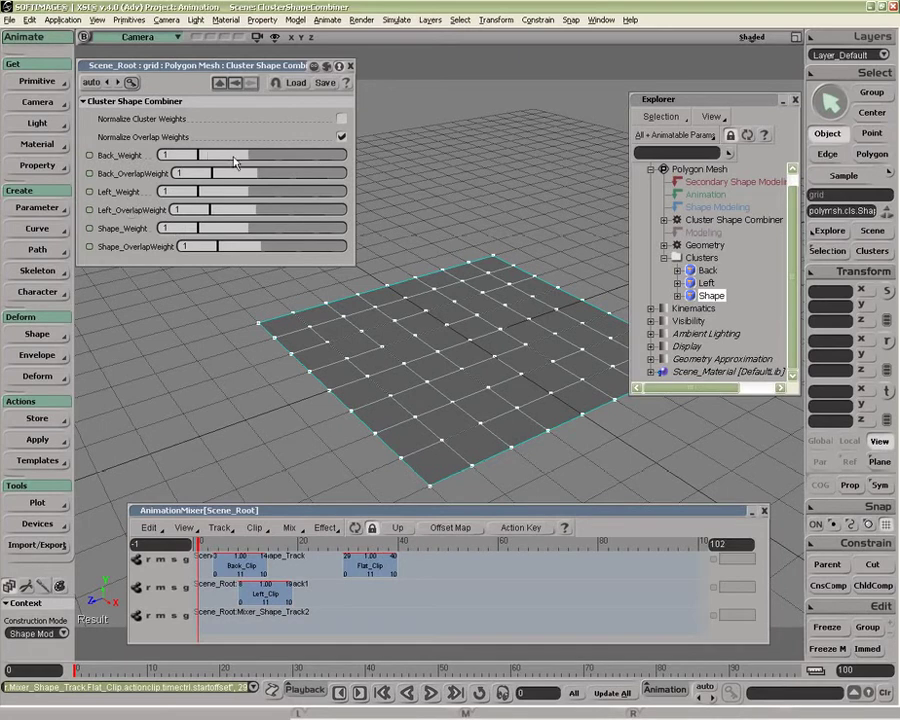
At frame 10, lower Left_Weight to 0.871 and Left_OverlapWeight to 0.358 to examine the corner, and reset both to 1
{"action": "left_click", "coordinate": [248, 543]}
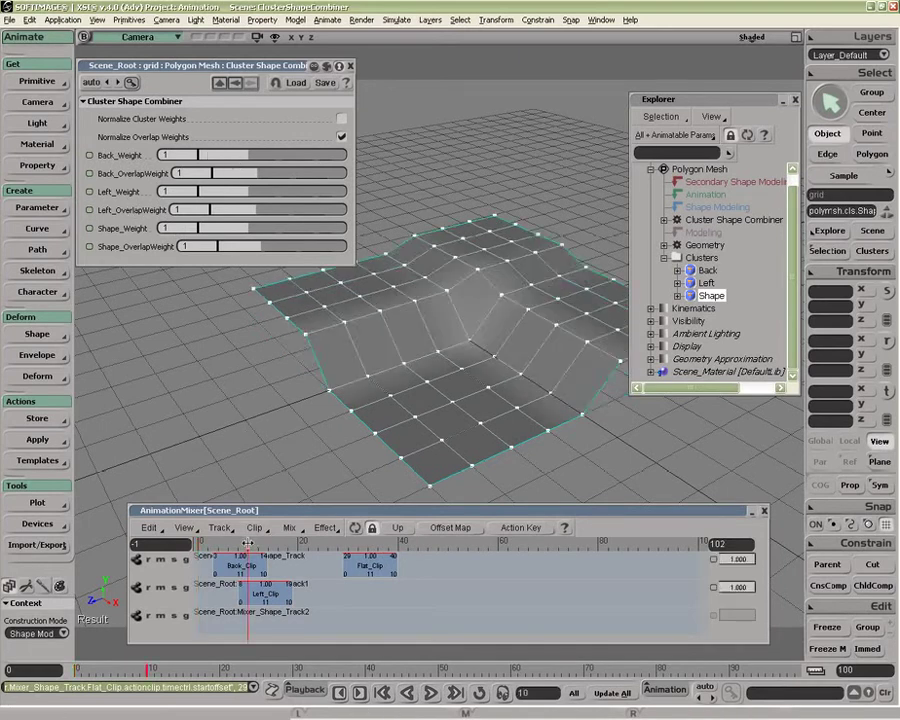
{"action": "left_click_drag", "start_coordinate": [236, 195], "coordinate": [228, 218]}
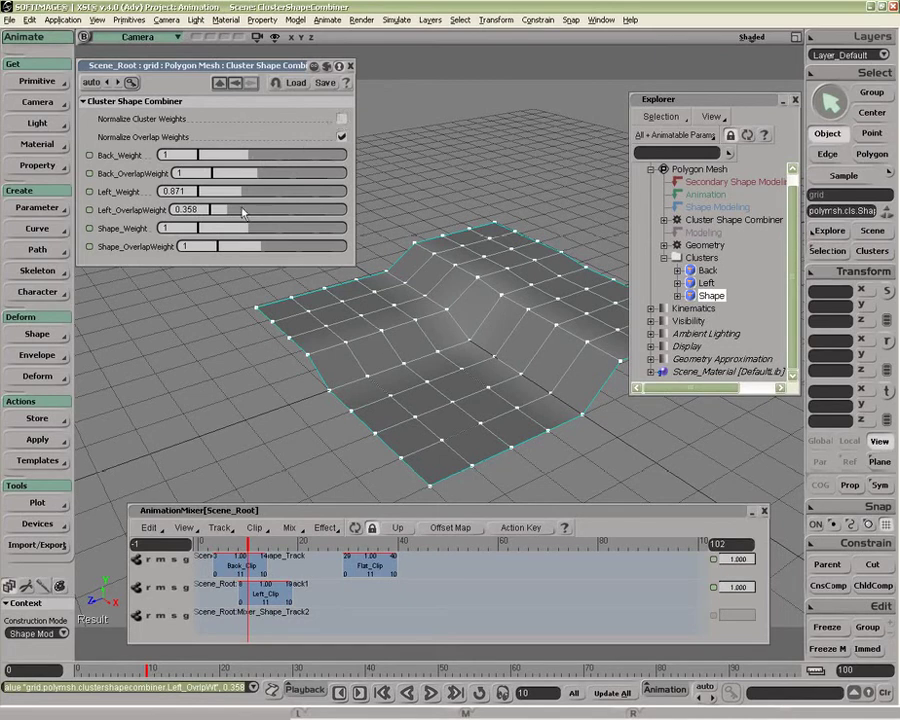
{"action": "double_click", "coordinate": [185, 191]}
{"action": "type", "text": "1"}
{"action": "key", "text": "Tab"}
{"action": "type", "text": "1"}
{"action": "key", "text": "Return"}
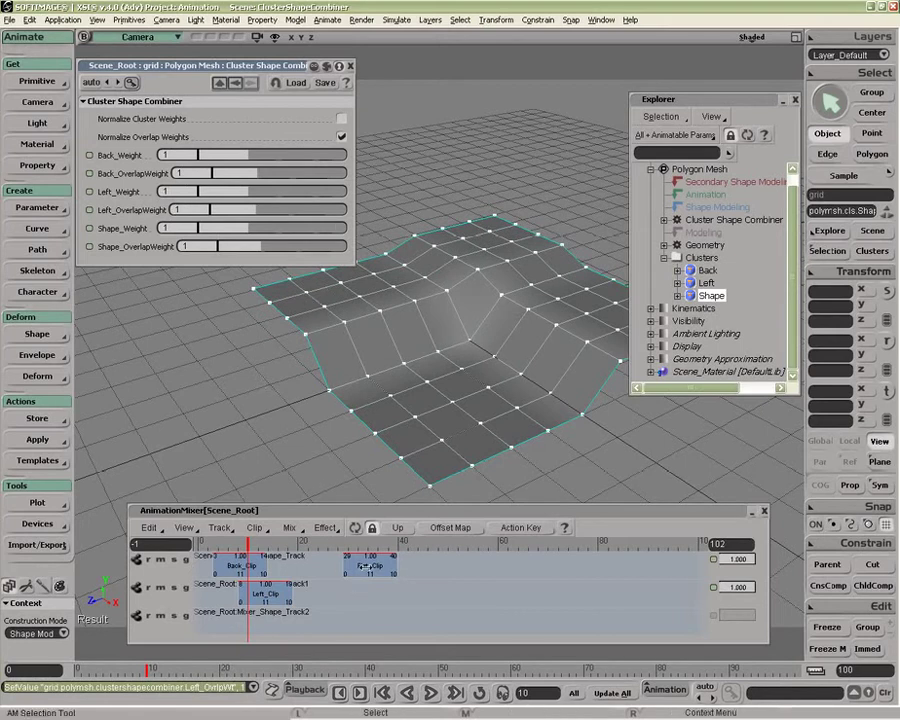
{"action": "key", "text": "ctrl+z"}
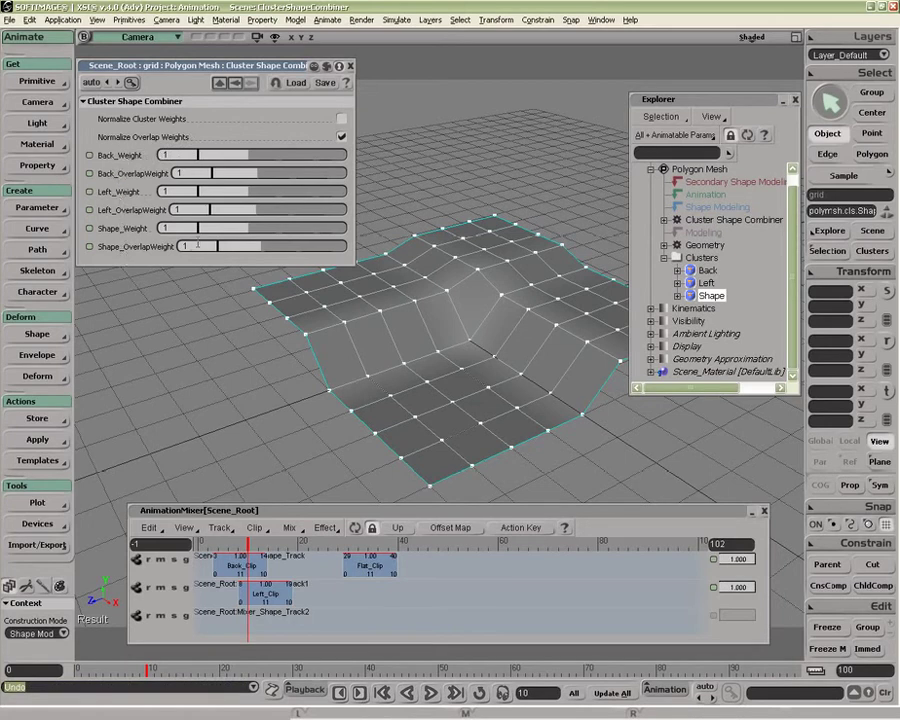
Test different Shape_Weight and Shape_OverlapWeight values on the overlapping clips, leaving Shape_Weight at 1 and Shape_OverlapWeight at 0
{"action": "mouse_move", "coordinate": [235, 229]}
{"action": "left_mouse_down"}
{"action": "mouse_move", "coordinate": [200, 234]}
{"action": "mouse_move", "coordinate": [241, 248]}
{"action": "mouse_move", "coordinate": [226, 243]}
{"action": "left_mouse_up"}
{"action": "key", "text": "ctrl+z"}
{"action": "left_click", "coordinate": [218, 245]}
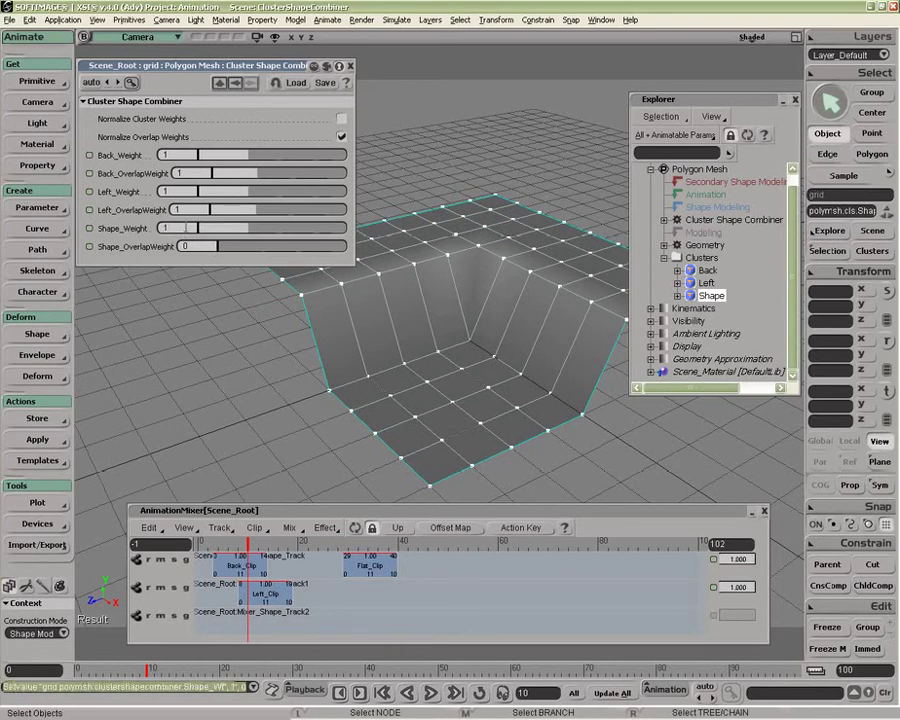
{"action": "key", "text": "Return"}
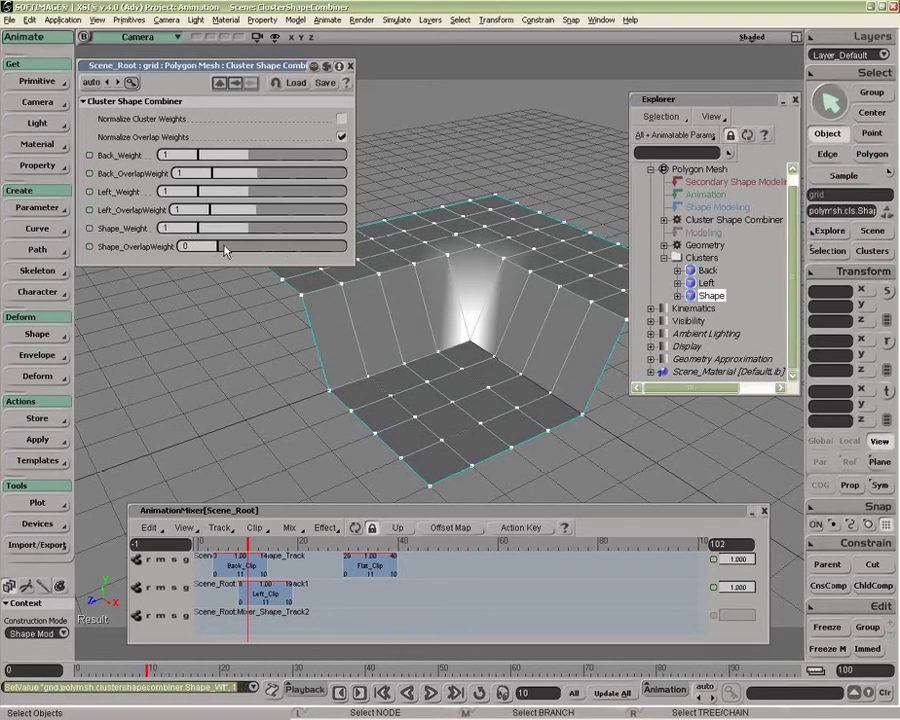
{"action": "mouse_move", "coordinate": [224, 251]}
{"action": "left_mouse_down"}
{"action": "mouse_move", "coordinate": [400, 256]}
{"action": "mouse_move", "coordinate": [208, 255]}
{"action": "left_mouse_up"}
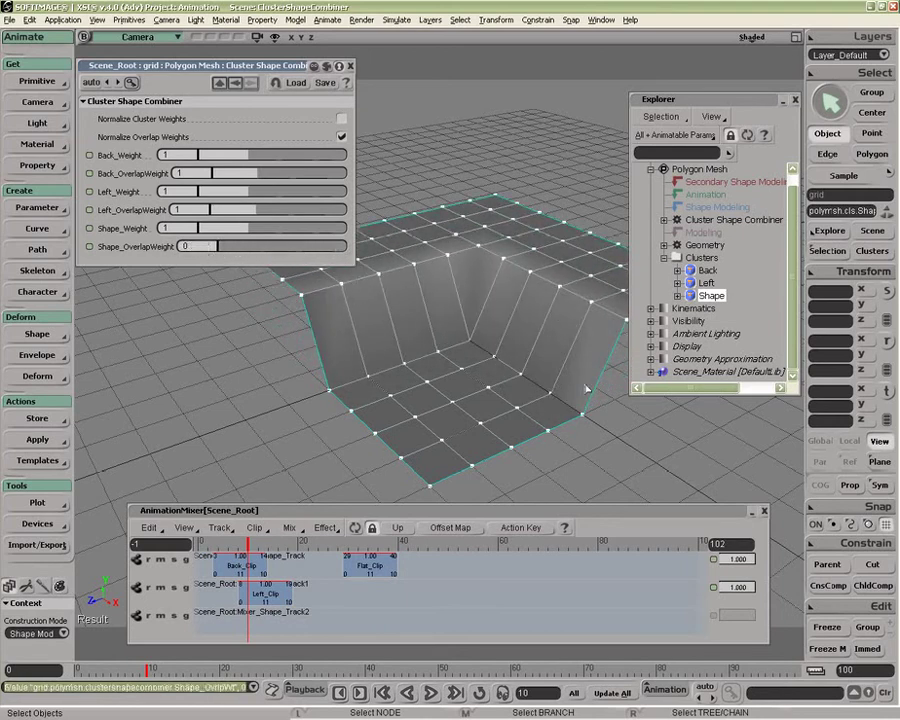
Stretch the Flat clip on the third shape track from the start to frame 48, and shift Back to frame 12 and Left to frame 19
{"action": "left_click_drag", "start_coordinate": [390, 570], "coordinate": [437, 628]}
{"action": "left_click_drag", "start_coordinate": [222, 621], "coordinate": [195, 619]}
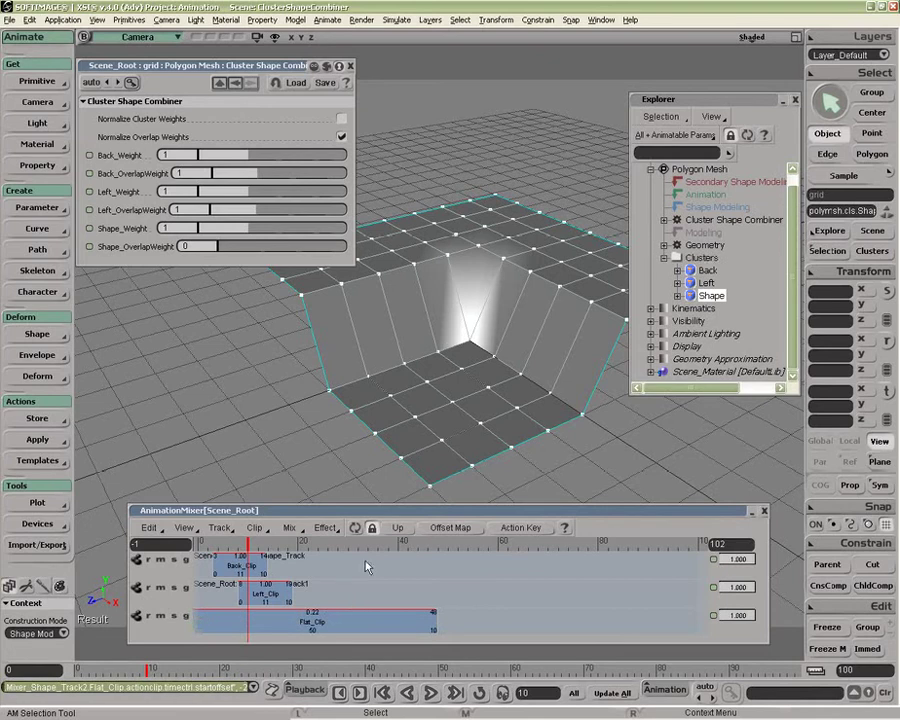
{"action": "left_click_drag", "start_coordinate": [277, 595], "coordinate": [332, 596]}
{"action": "left_click_drag", "start_coordinate": [259, 567], "coordinate": [304, 568]}
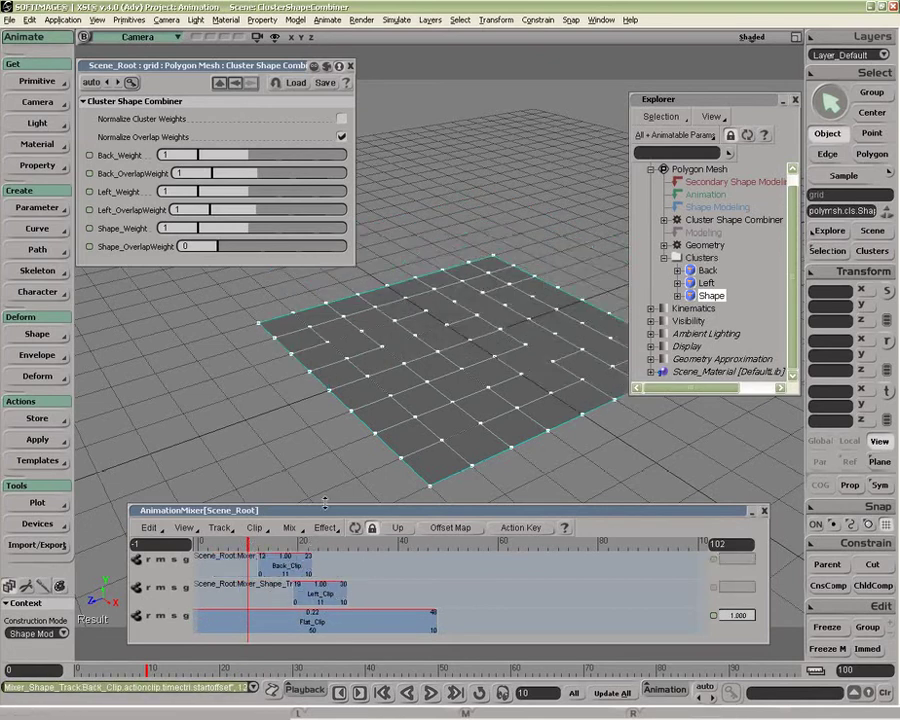
Go to frame 14 and apply the Gaussian (0 -> 1 -> 0) preset weights to the Back clip
{"action": "left_click", "coordinate": [268, 545]}
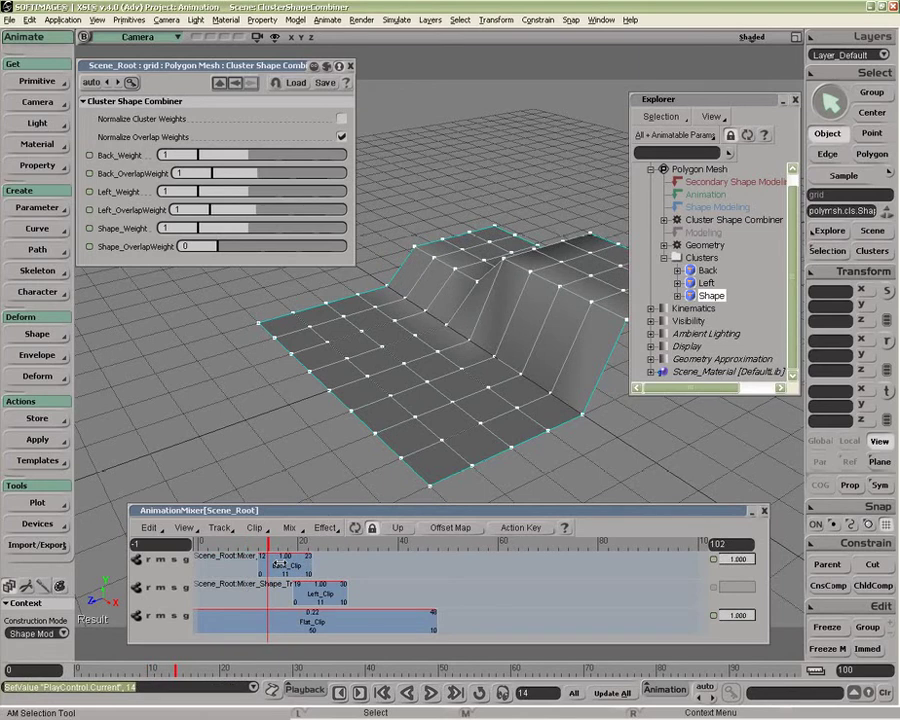
{"action": "right_click", "coordinate": [281, 563]}
{"action": "mouse_move", "coordinate": [450, 391]}
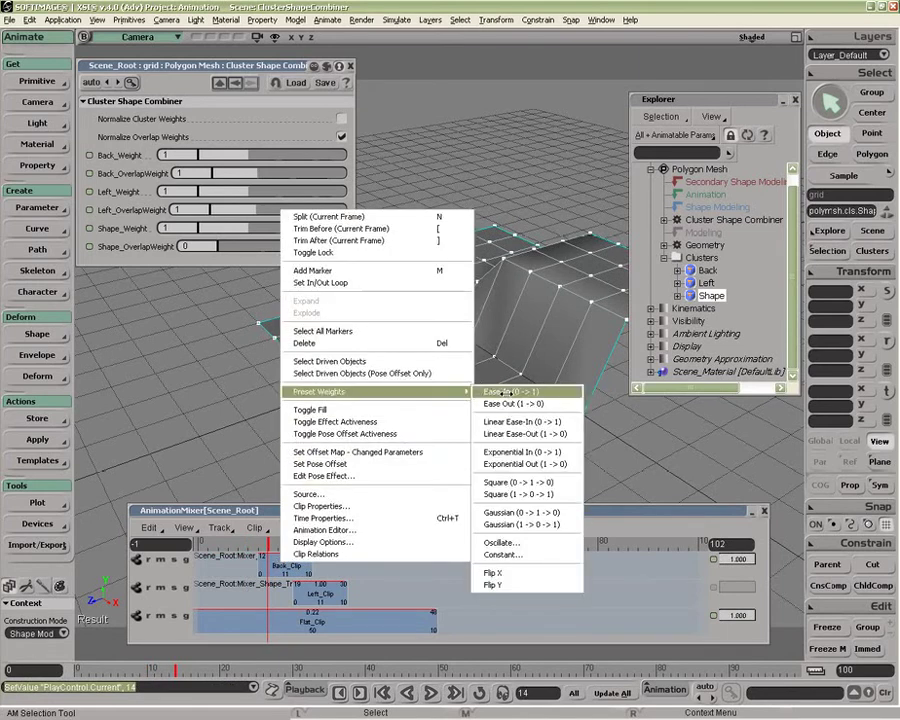
{"action": "left_click", "coordinate": [518, 513]}
Apply the Gaussian (1 -> 0 -> 1) preset weights to the Left clip
{"action": "right_click", "coordinate": [335, 597]}
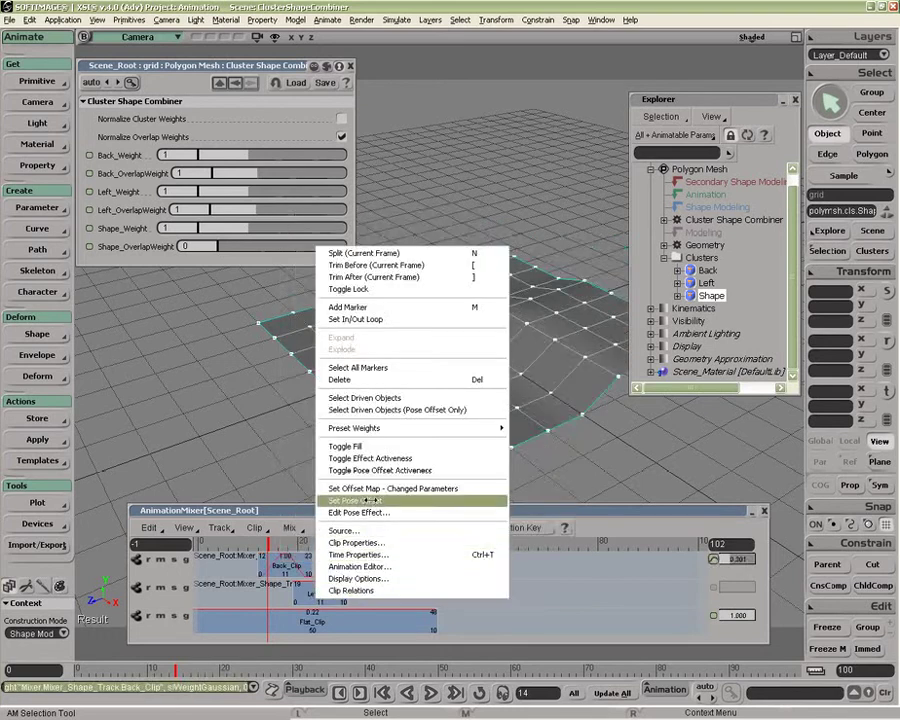
{"action": "mouse_move", "coordinate": [386, 428]}
{"action": "left_click", "coordinate": [545, 561]}
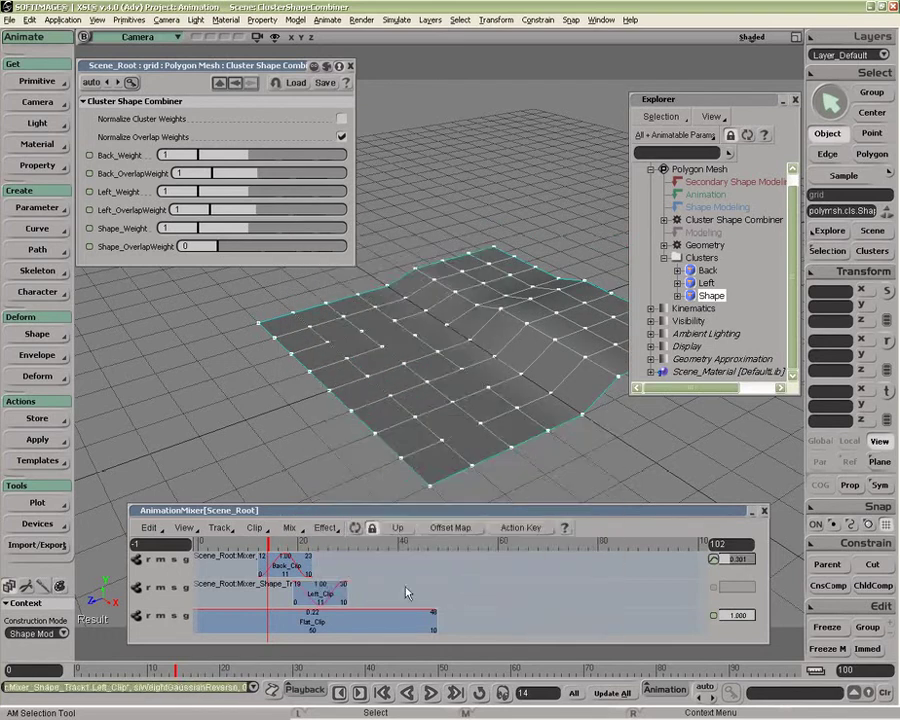
Replace the Left clip's weight curve with the Gaussian (0 -> 1 -> 0) preset and scrub back to frame 10
{"action": "right_click", "coordinate": [311, 566]}
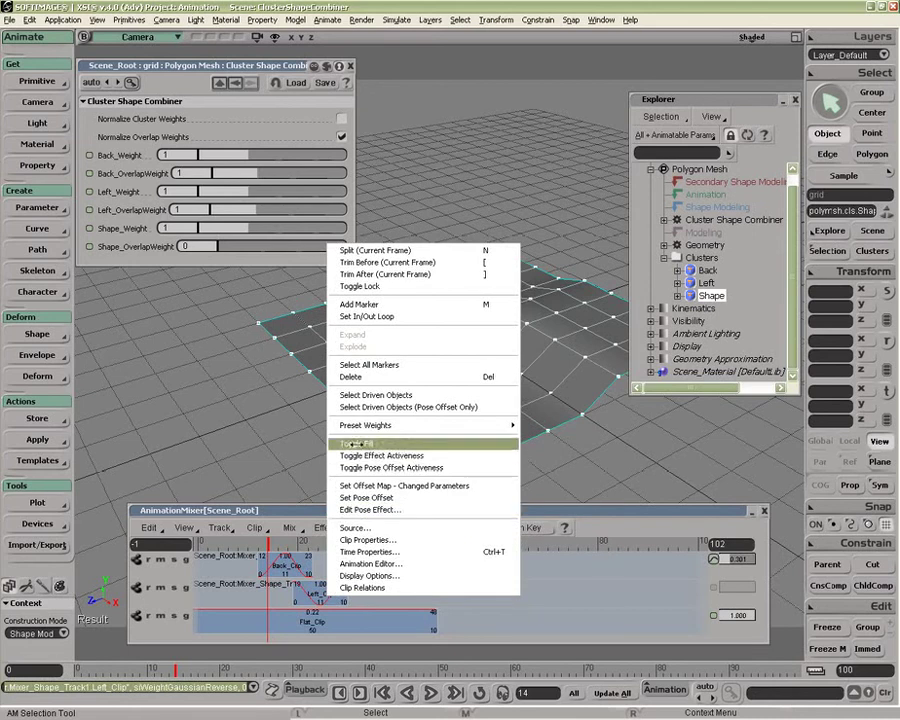
{"action": "mouse_move", "coordinate": [400, 425]}
{"action": "left_click", "coordinate": [543, 559]}
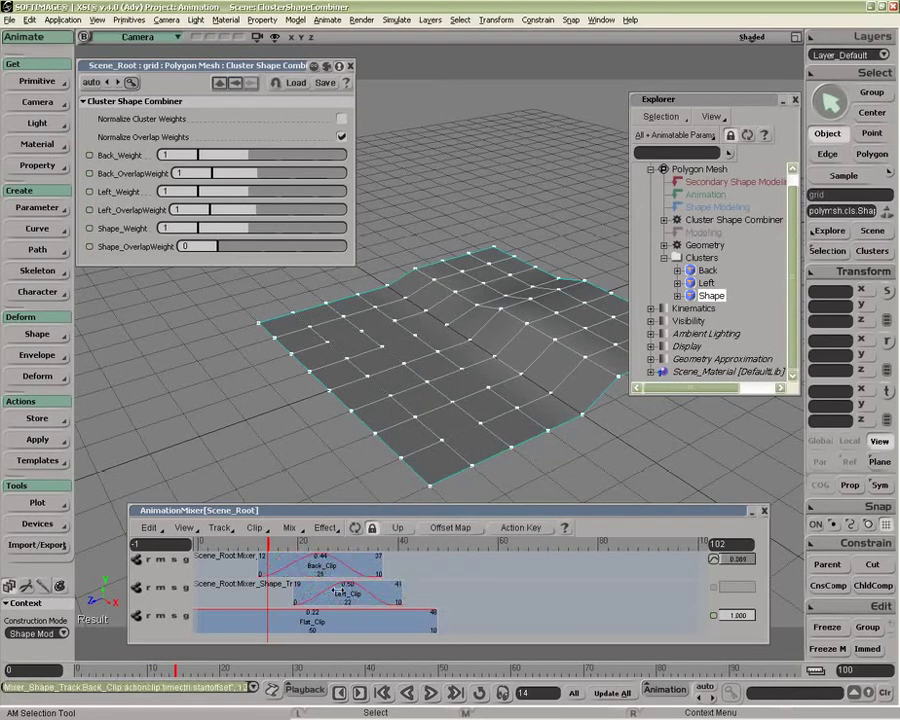
{"action": "mouse_move", "coordinate": [267, 545]}
{"action": "left_mouse_down"}
{"action": "mouse_move", "coordinate": [288, 541]}
{"action": "mouse_move", "coordinate": [240, 543]}
{"action": "mouse_move", "coordinate": [248, 543]}
{"action": "left_mouse_up"}
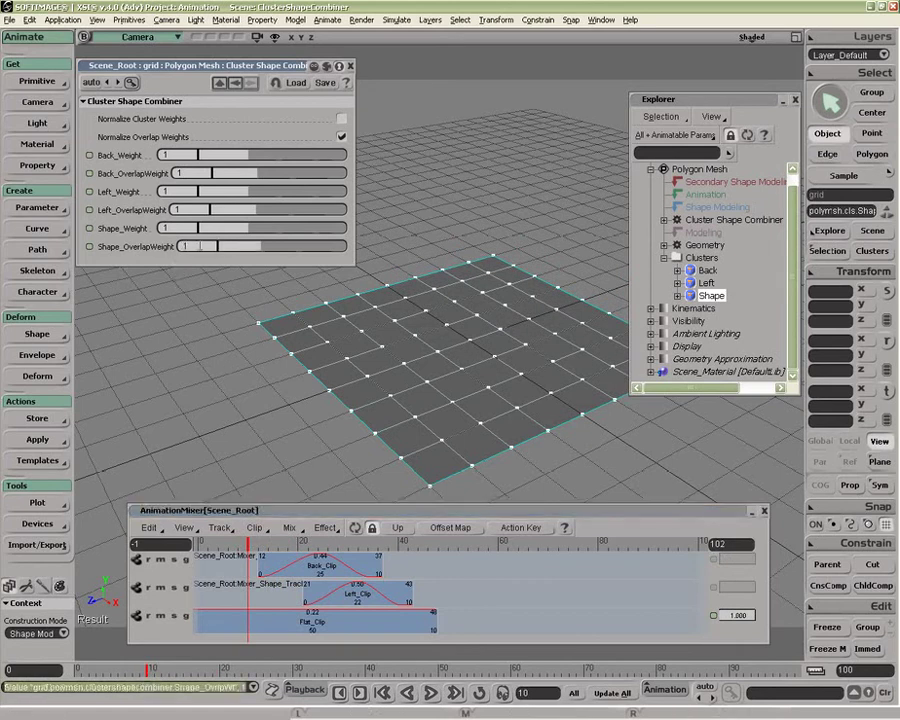
Shift the Left clip to start at frame 14 and go to frame 25
{"action": "mouse_move", "coordinate": [248, 543]}
{"action": "left_mouse_down"}
{"action": "mouse_move", "coordinate": [376, 542]}
{"action": "mouse_move", "coordinate": [421, 558]}
{"action": "mouse_move", "coordinate": [305, 552]}
{"action": "mouse_move", "coordinate": [328, 552]}
{"action": "mouse_move", "coordinate": [314, 593]}
{"action": "mouse_move", "coordinate": [335, 595]}
{"action": "left_mouse_up"}
{"action": "left_click", "coordinate": [317, 545]}
{"action": "left_click", "coordinate": [329, 543]}
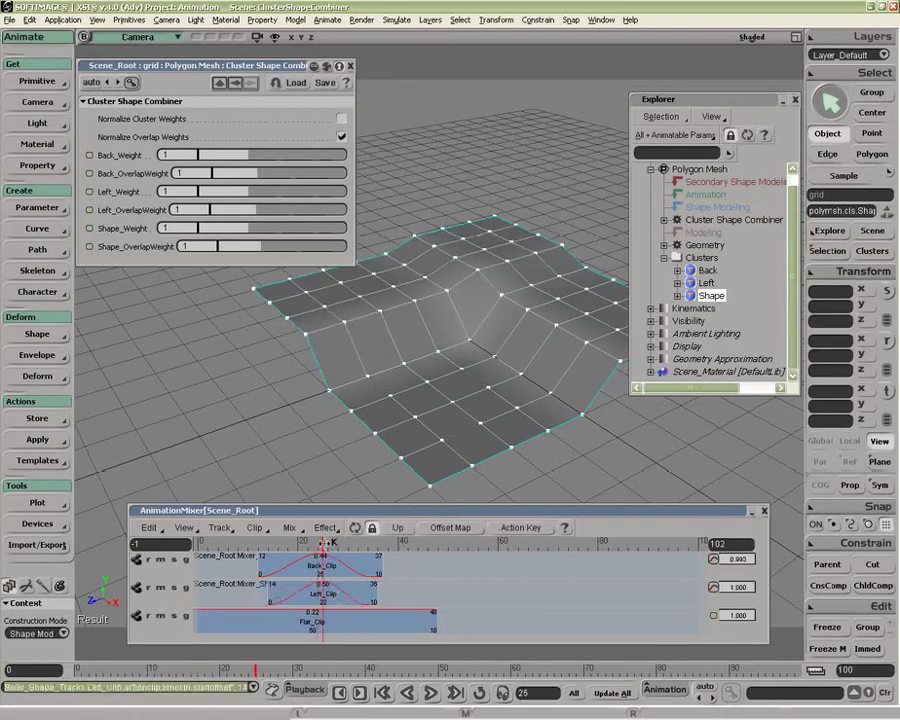
{"action": "left_click", "coordinate": [322, 543]}
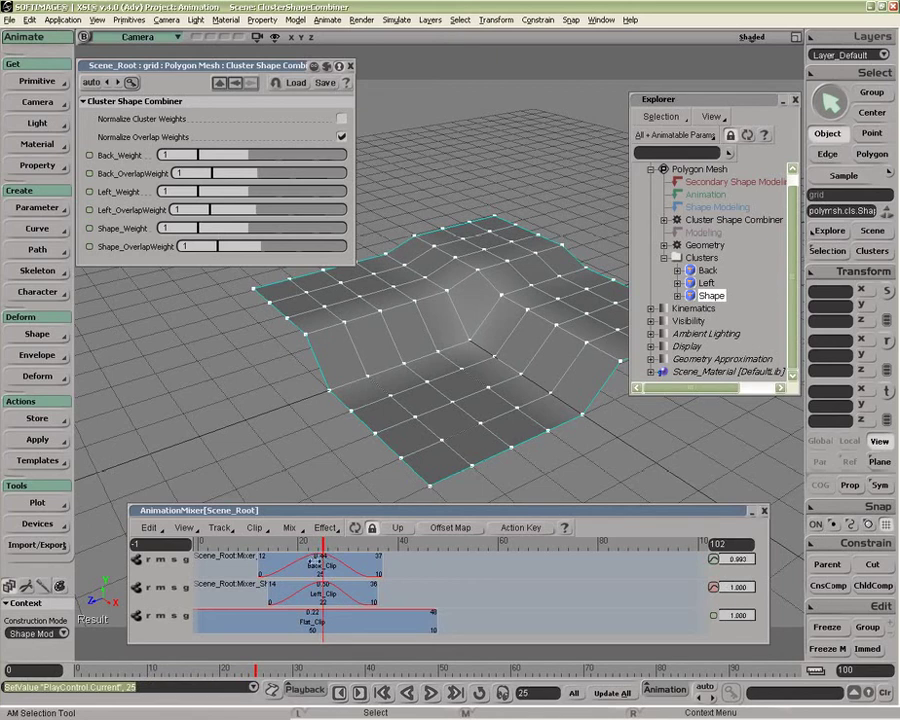
Set Shape_OverlapWeight to 0, key it at frame 25, and remove that key again
{"action": "left_click_drag", "start_coordinate": [256, 250], "coordinate": [210, 255]}
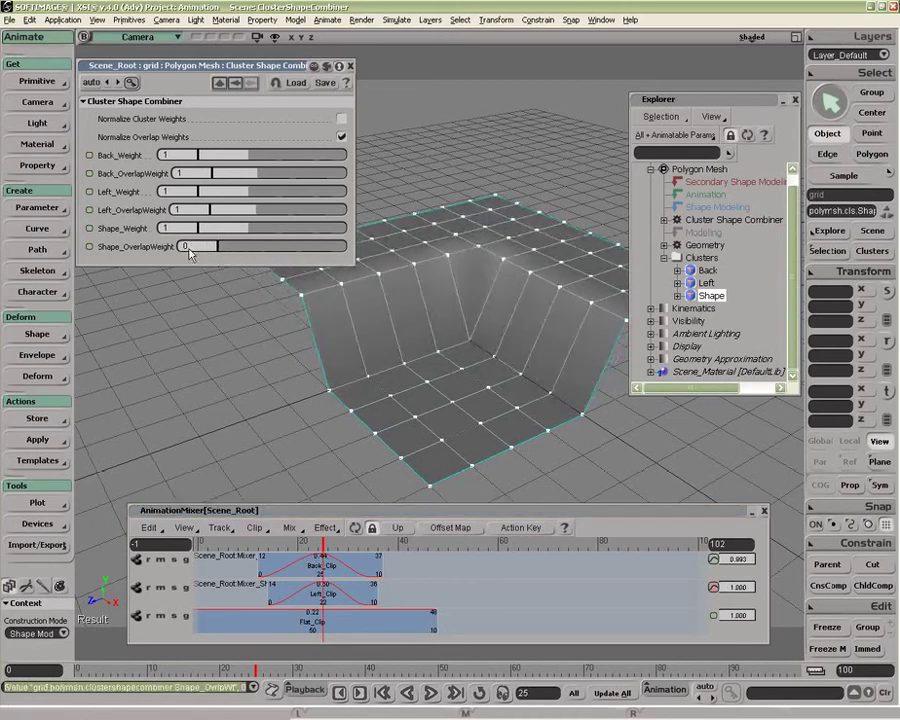
{"action": "left_click", "coordinate": [88, 247]}
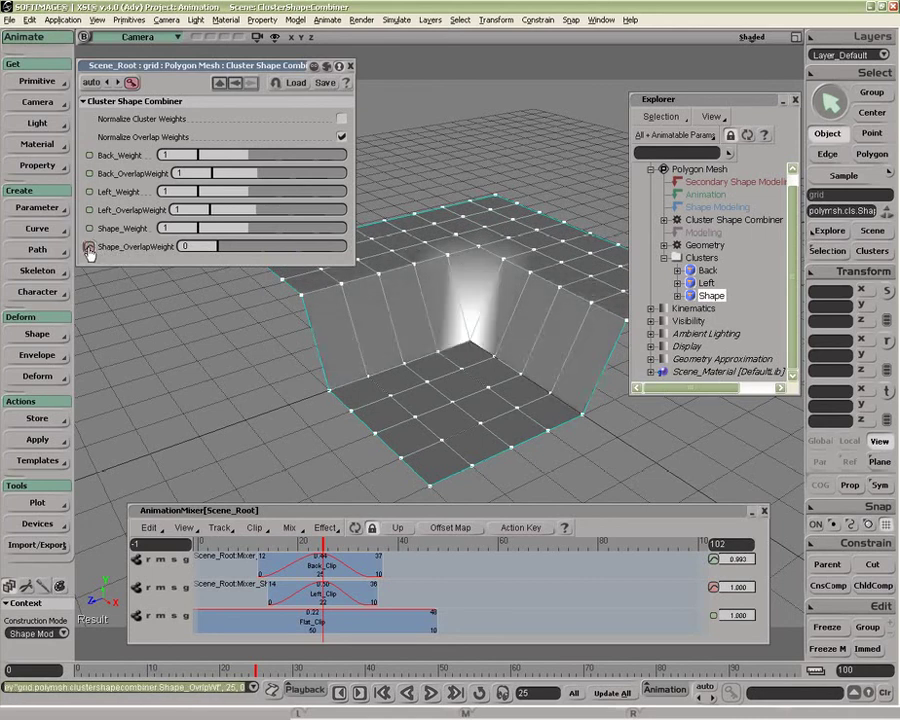
{"action": "left_click", "coordinate": [88, 249]}
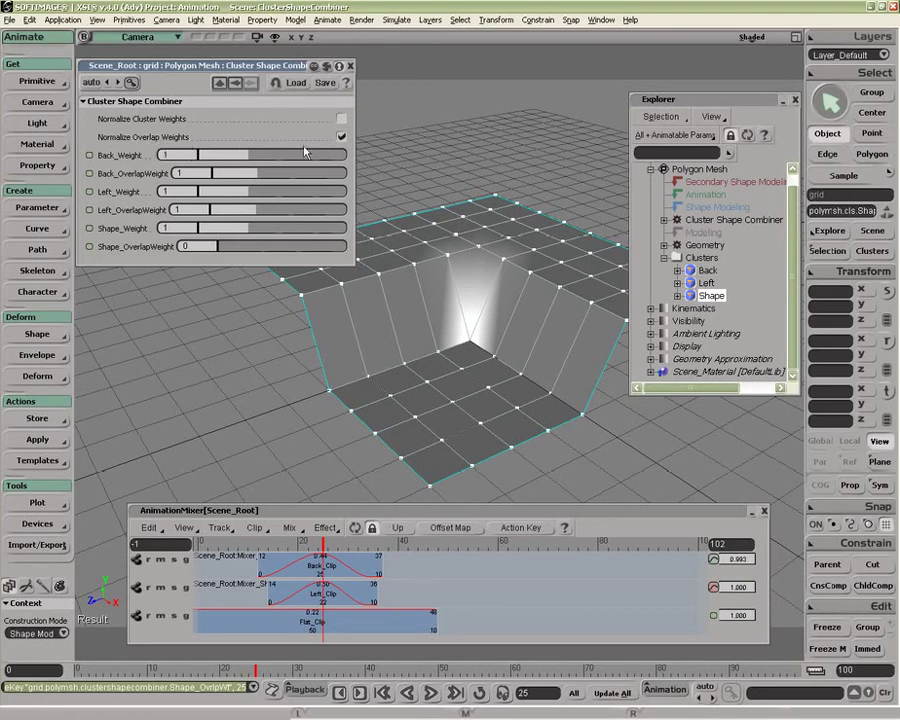
Compare the grid's overlap area with Shape_OverlapWeight at 0 and at 1, leaving the weight at 1
{"action": "mouse_move", "coordinate": [224, 250]}
{"action": "left_mouse_down"}
{"action": "mouse_move", "coordinate": [255, 259]}
{"action": "mouse_move", "coordinate": [215, 257]}
{"action": "left_mouse_up"}
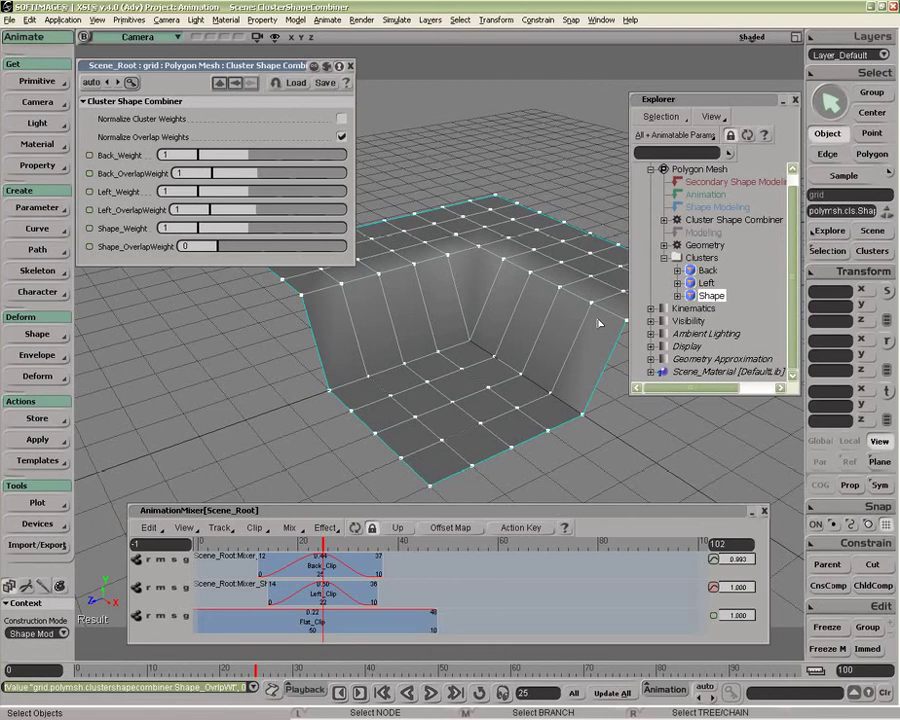
{"action": "left_click_drag", "start_coordinate": [222, 247], "coordinate": [251, 253]}
{"action": "left_click", "coordinate": [209, 246]}
{"action": "type", "text": "0"}
{"action": "key", "text": "Return"}
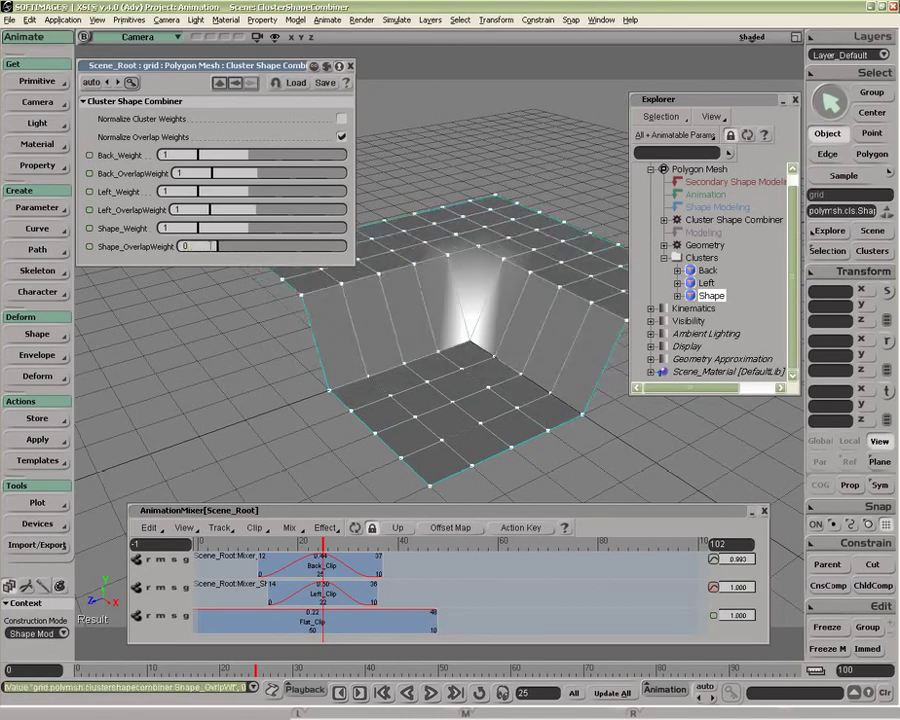
{"action": "type", "text": "1"}
{"action": "key", "text": "Return"}
Select the grid, mark its Shape_OverlapWeight parameter under Cluster Shape Combiner, and key it at 1 on frame 25
{"action": "left_click", "coordinate": [518, 296]}
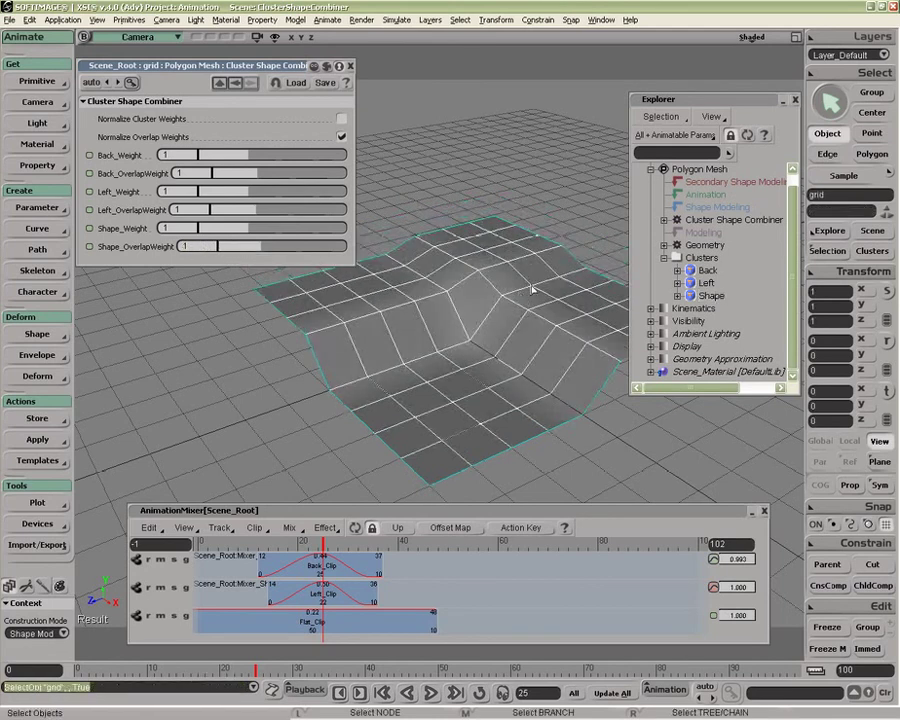
{"action": "left_click", "coordinate": [665, 220]}
{"action": "left_click", "coordinate": [720, 295]}
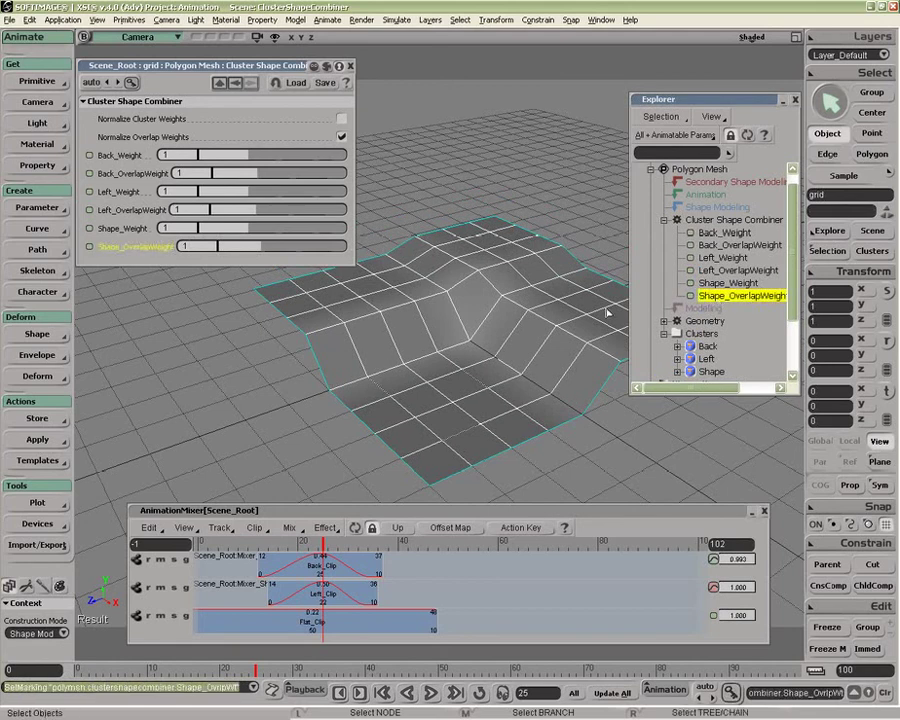
{"action": "left_click", "coordinate": [88, 248]}
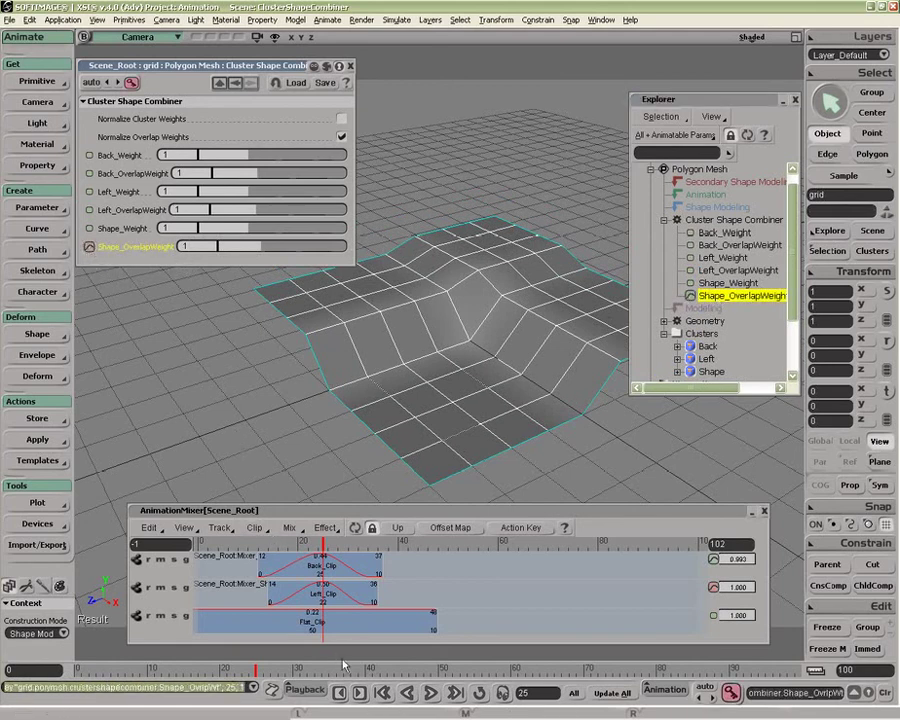
Go to frame 30 and key Shape_OverlapWeight at 0
{"action": "left_click", "coordinate": [294, 668]}
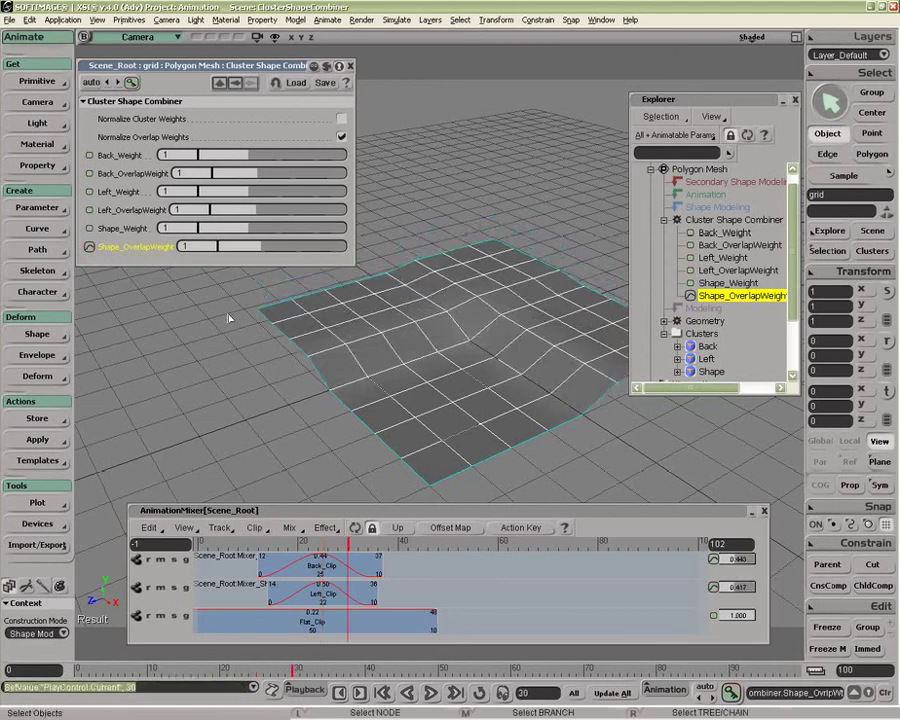
{"action": "left_click_drag", "start_coordinate": [235, 246], "coordinate": [191, 247]}
{"action": "left_click", "coordinate": [89, 248]}
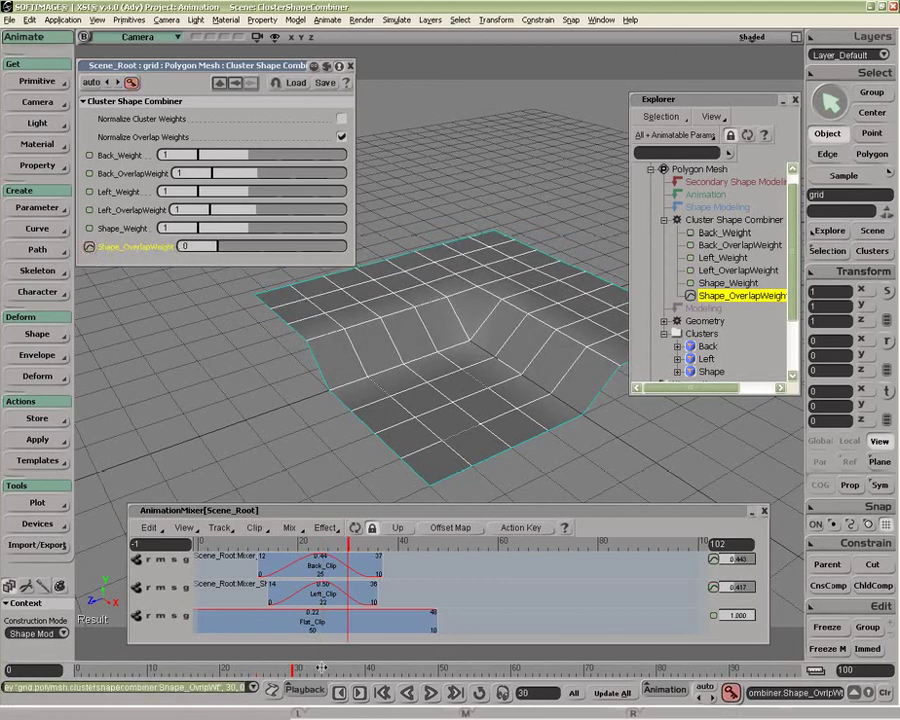
Key Shape_OverlapWeight at 1 on frame 35, and scrub the timeline back to frame 24 to review the animation
{"action": "left_click", "coordinate": [320, 668]}
{"action": "left_click_drag", "start_coordinate": [322, 669], "coordinate": [328, 669]}
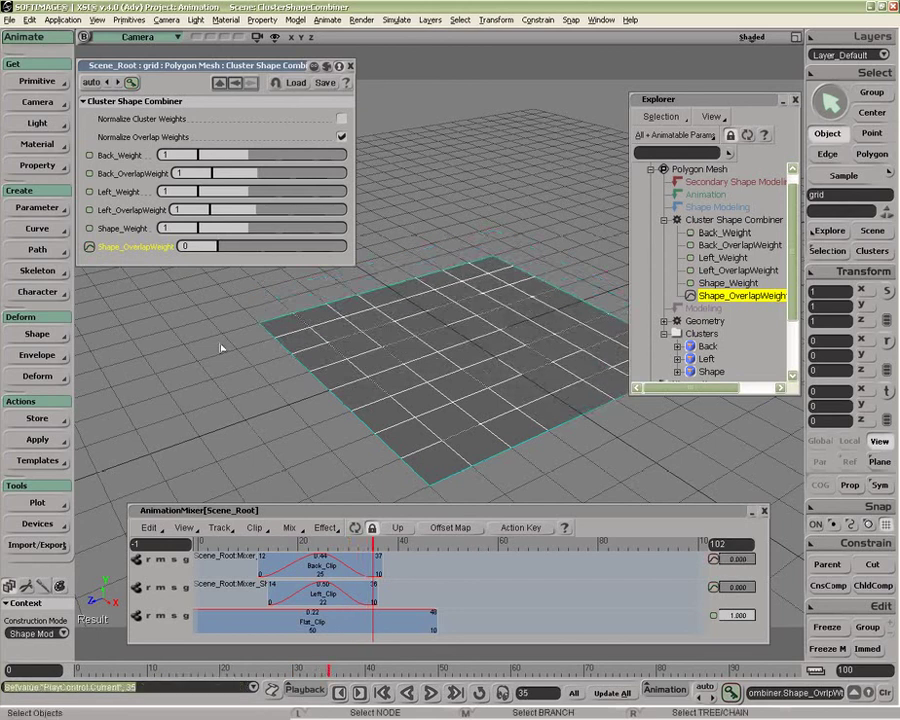
{"action": "key", "text": "Return"}
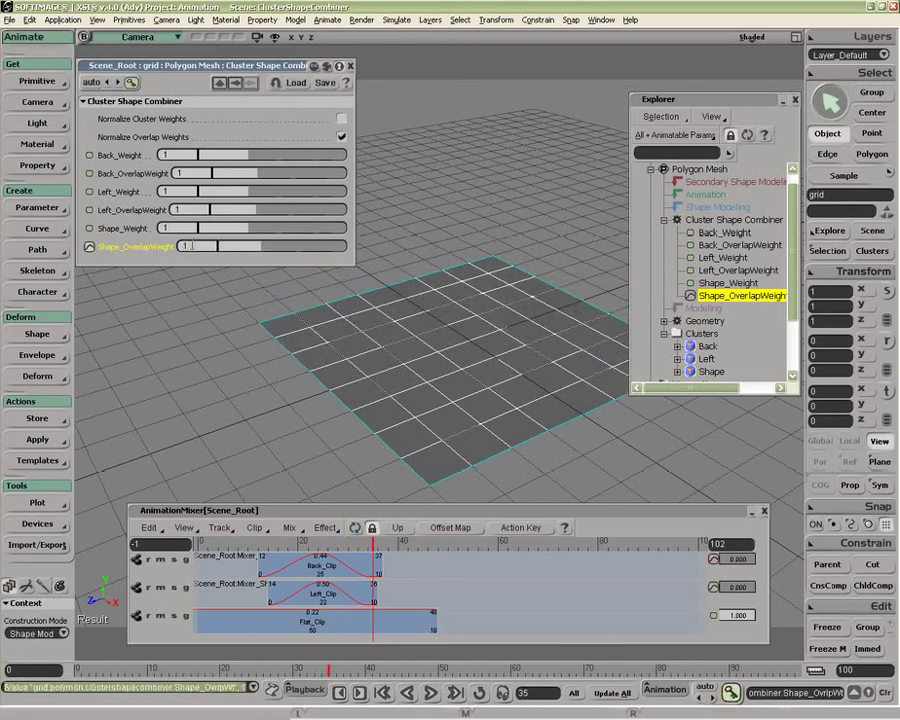
{"action": "left_click", "coordinate": [89, 246]}
{"action": "left_click", "coordinate": [225, 669]}
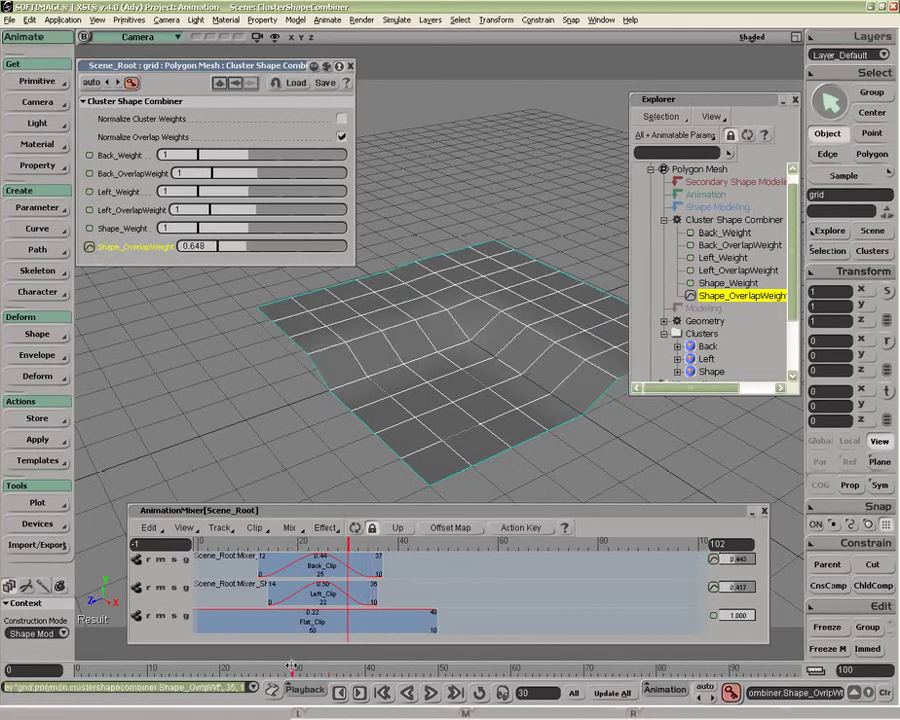
{"action": "left_click_drag", "start_coordinate": [228, 655], "coordinate": [249, 660]}
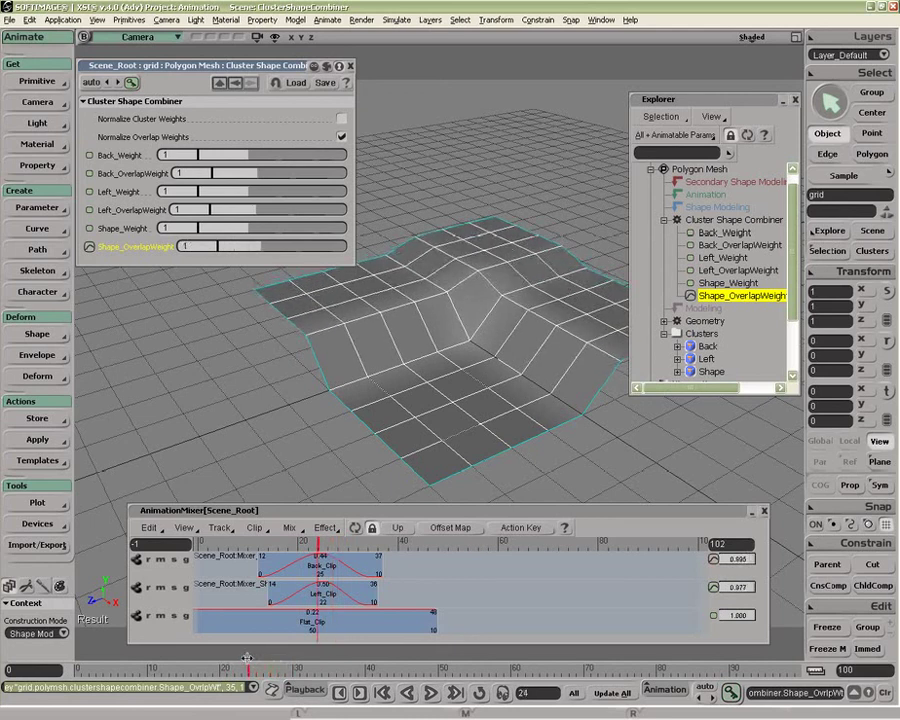
Store the marked parameter's fcurves as an action named Overlap, removing the original animation
{"action": "left_click", "coordinate": [40, 334]}
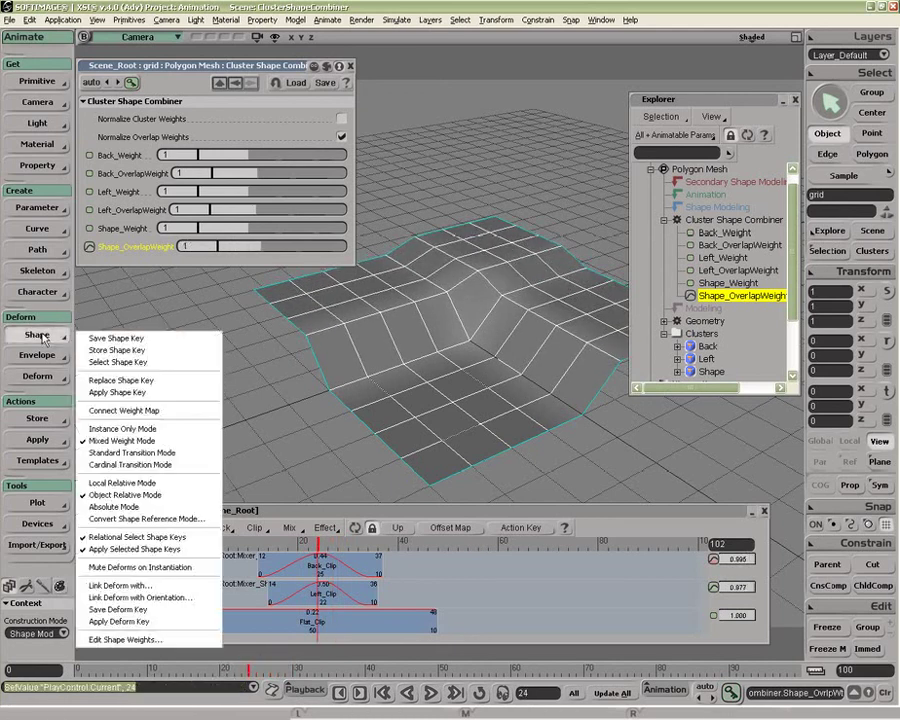
{"action": "left_click", "coordinate": [58, 419]}
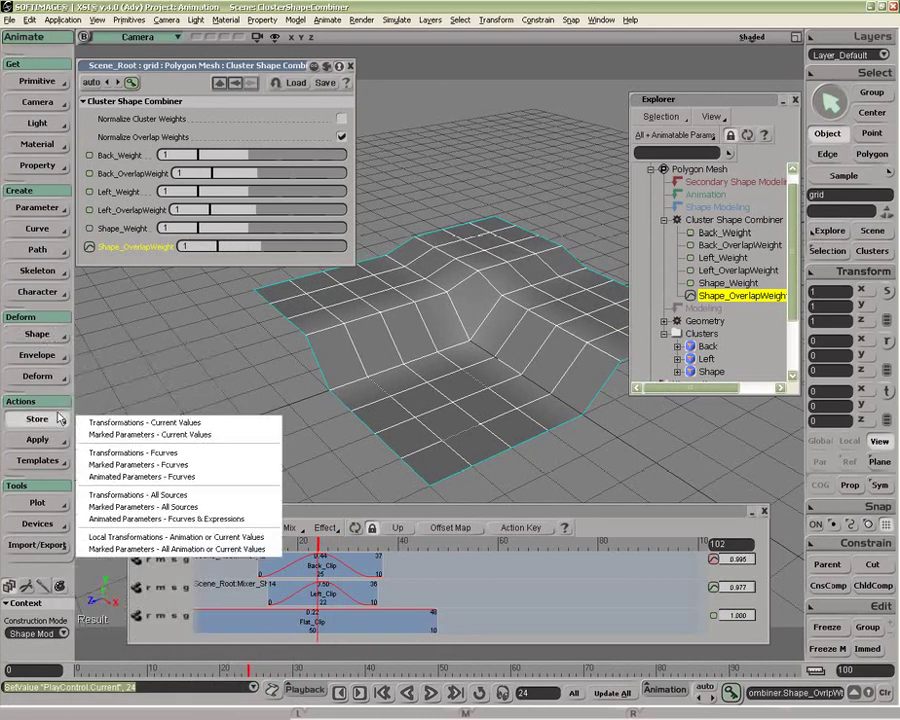
{"action": "left_click", "coordinate": [114, 465]}
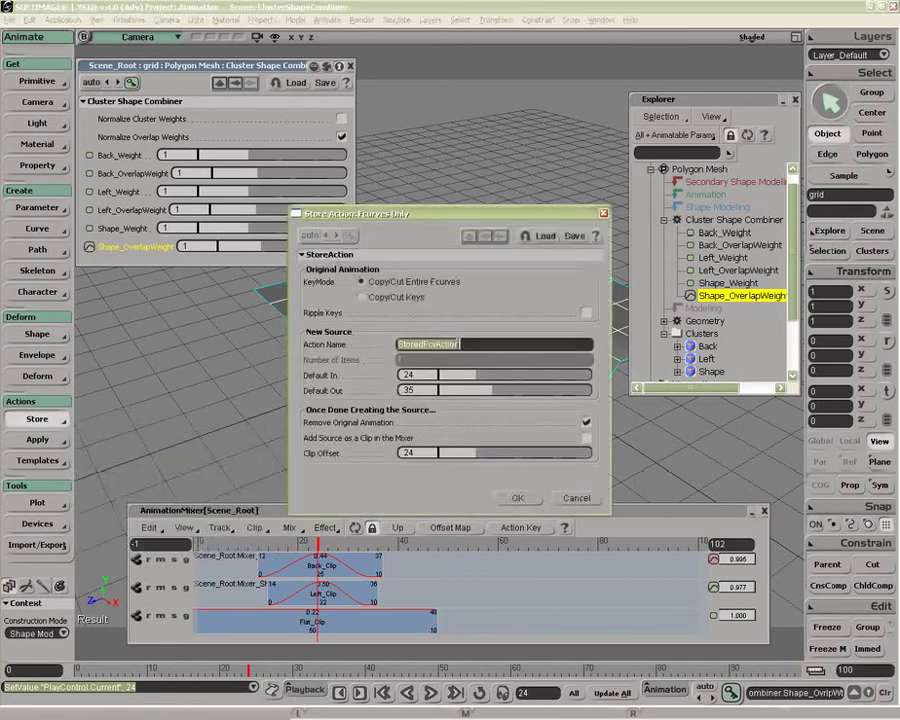
{"action": "type", "text": "Overlap"}
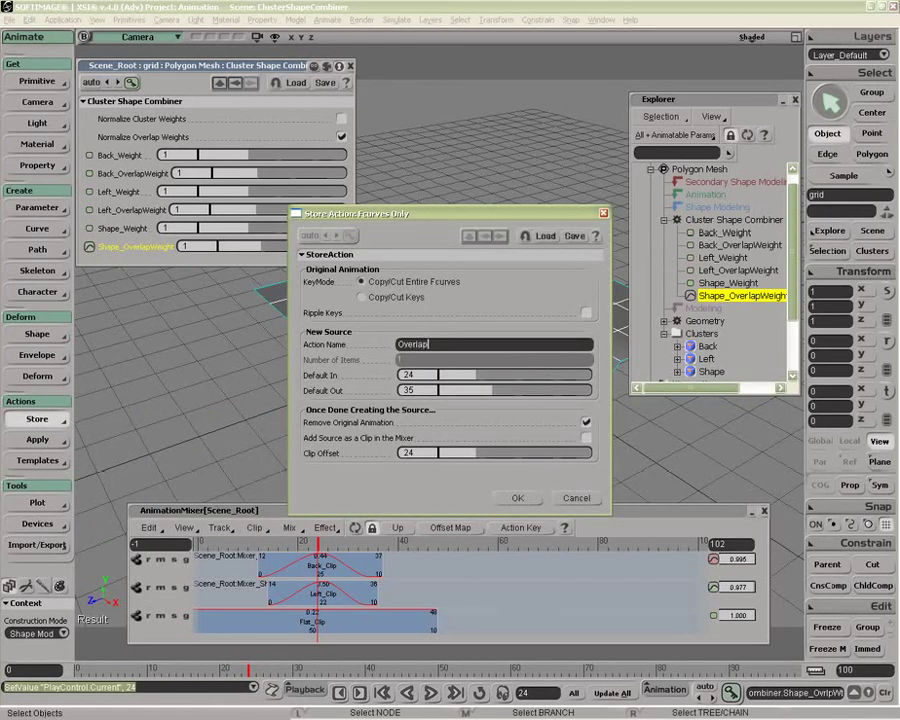
{"action": "left_click", "coordinate": [517, 497]}
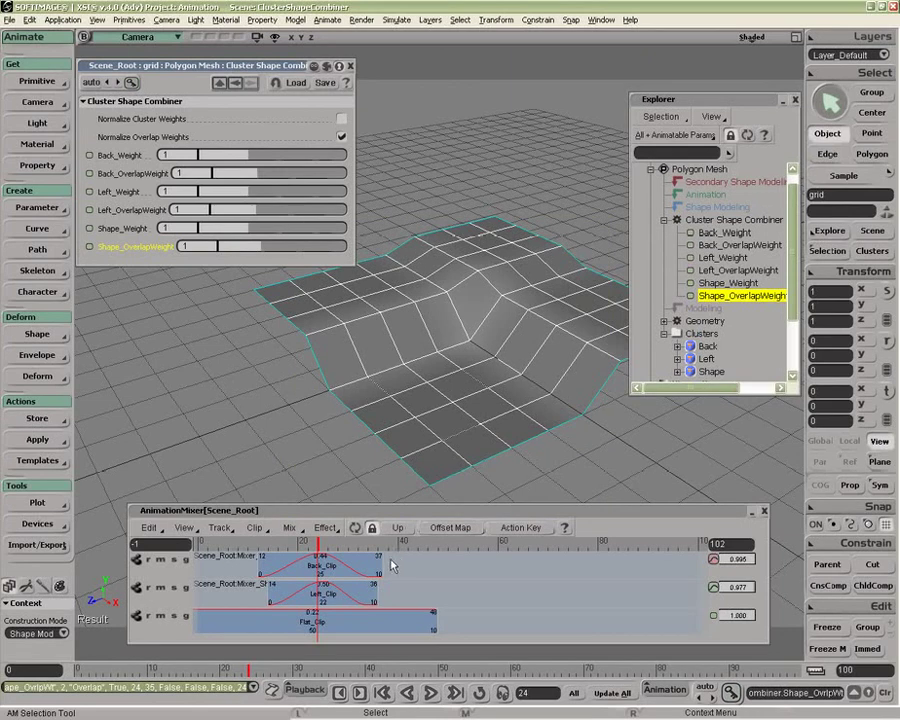
Place the Overlap action from frame 18 on a new animation track in the mixer, and make the mixer window taller
{"action": "right_click", "coordinate": [282, 573]}
{"action": "left_click", "coordinate": [329, 420]}
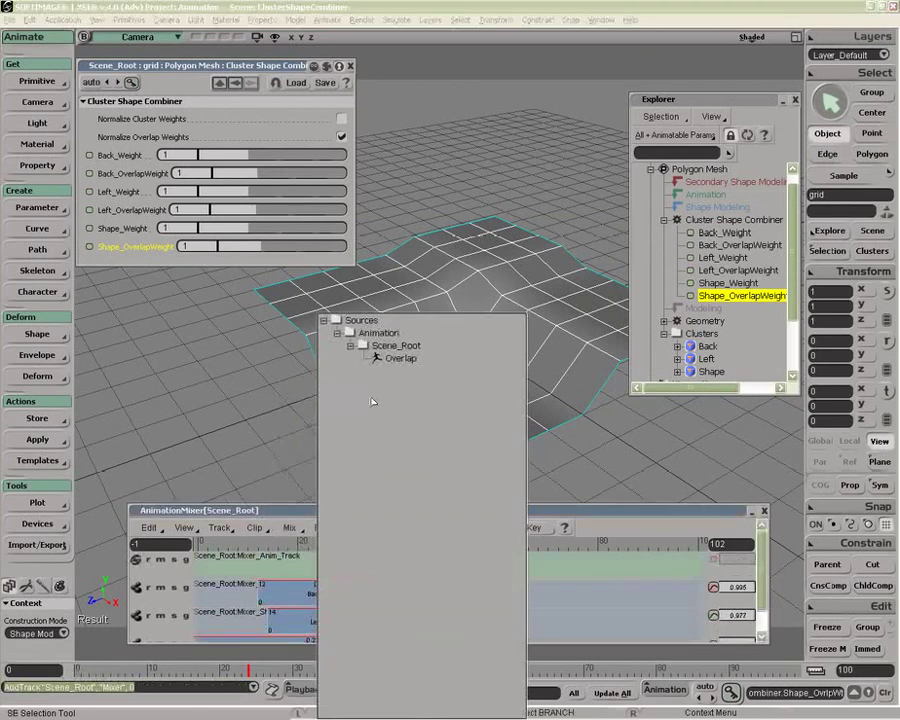
{"action": "left_click_drag", "start_coordinate": [400, 360], "coordinate": [253, 549]}
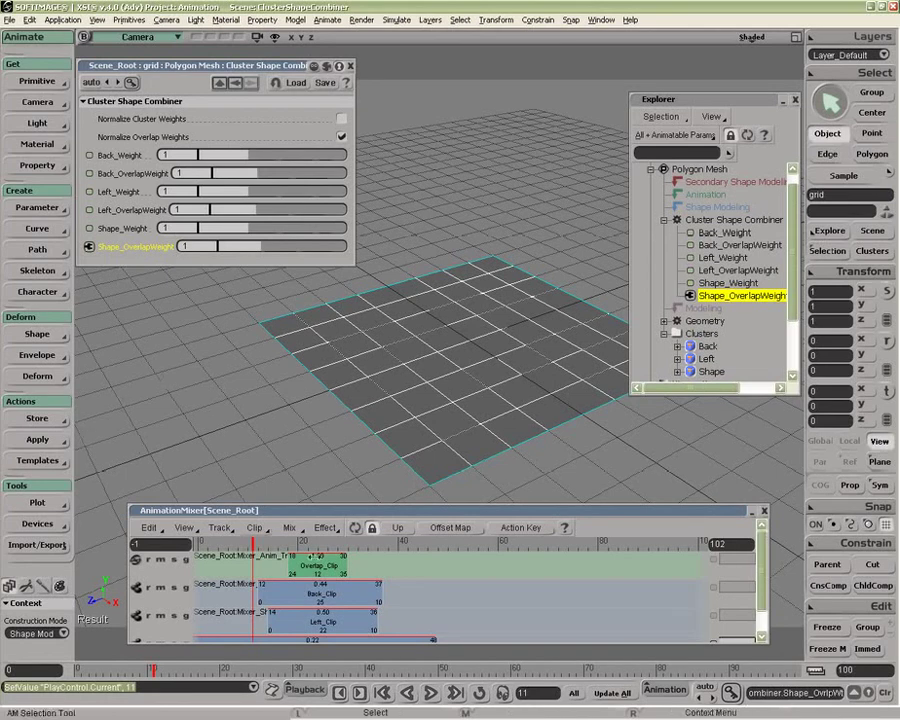
{"action": "left_click_drag", "start_coordinate": [303, 504], "coordinate": [304, 470]}
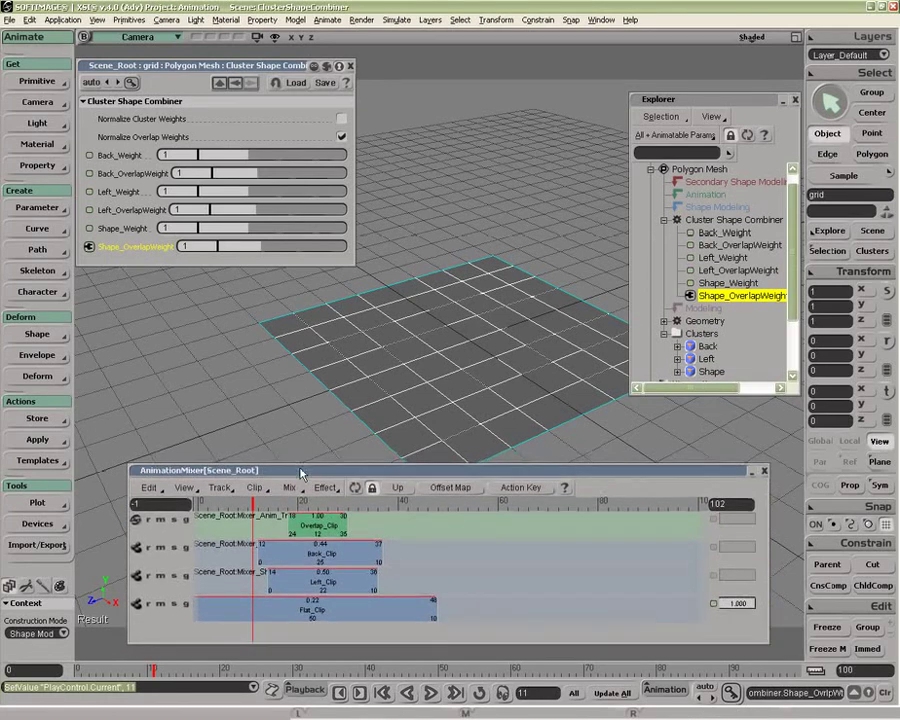